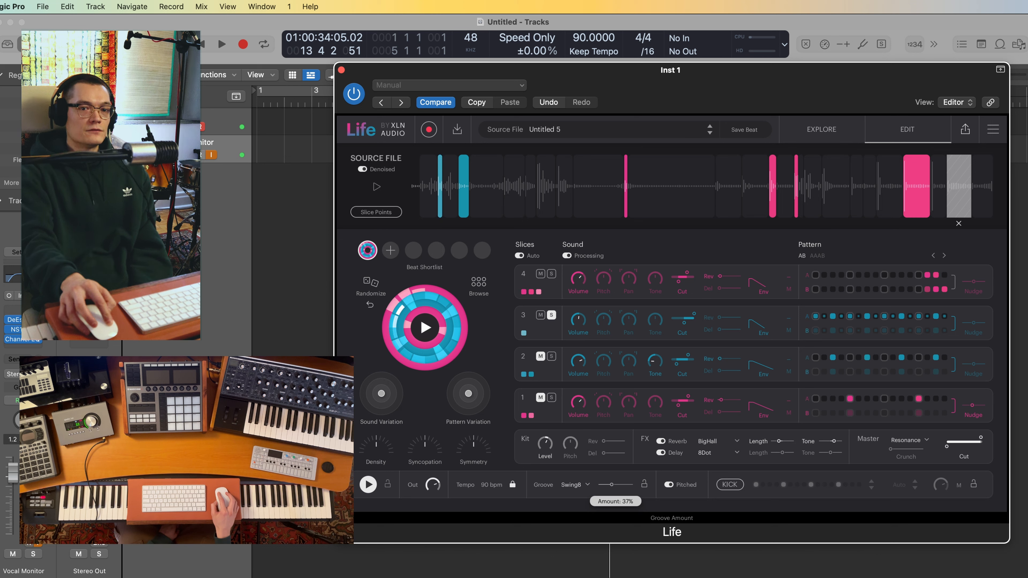
Step: Adjust the Swing8 groove amount in Life and play the beat to hear the swing
{"action": "left_click_drag", "start_coordinate": [611, 485], "coordinate": [624, 485]}
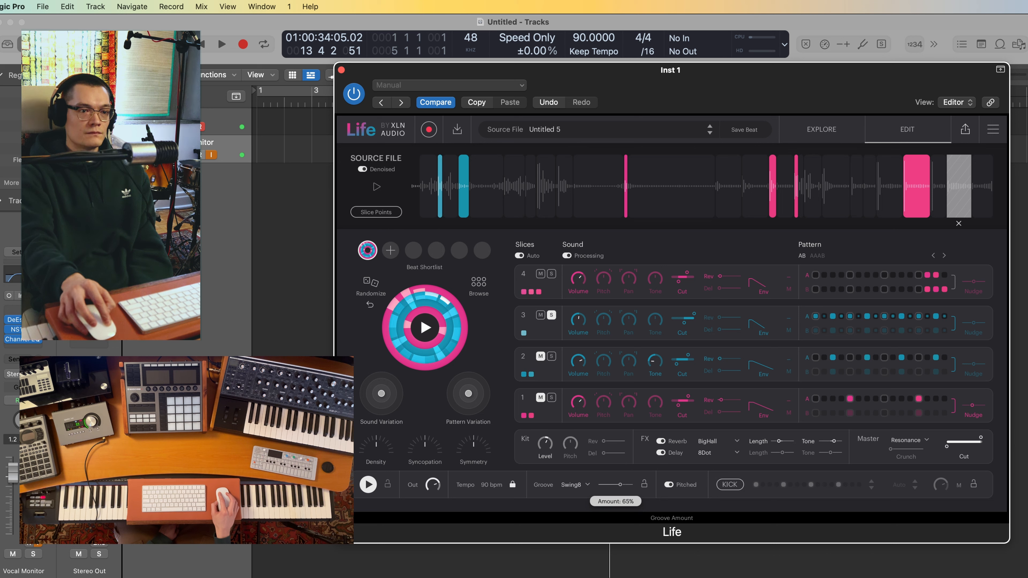
{"action": "left_click_drag", "start_coordinate": [620, 485], "coordinate": [630, 485]}
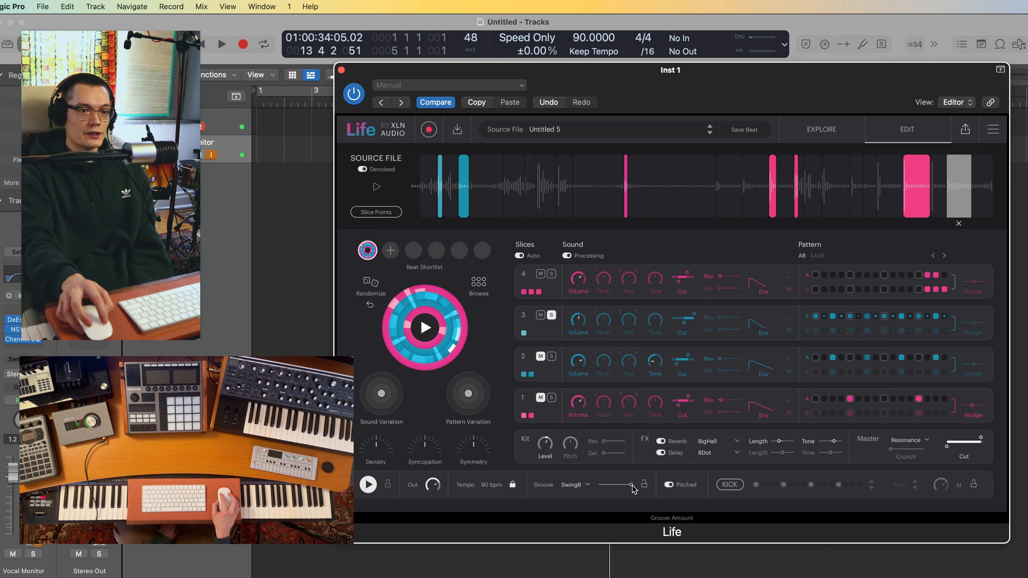
{"action": "left_click_drag", "start_coordinate": [631, 484], "coordinate": [628, 484]}
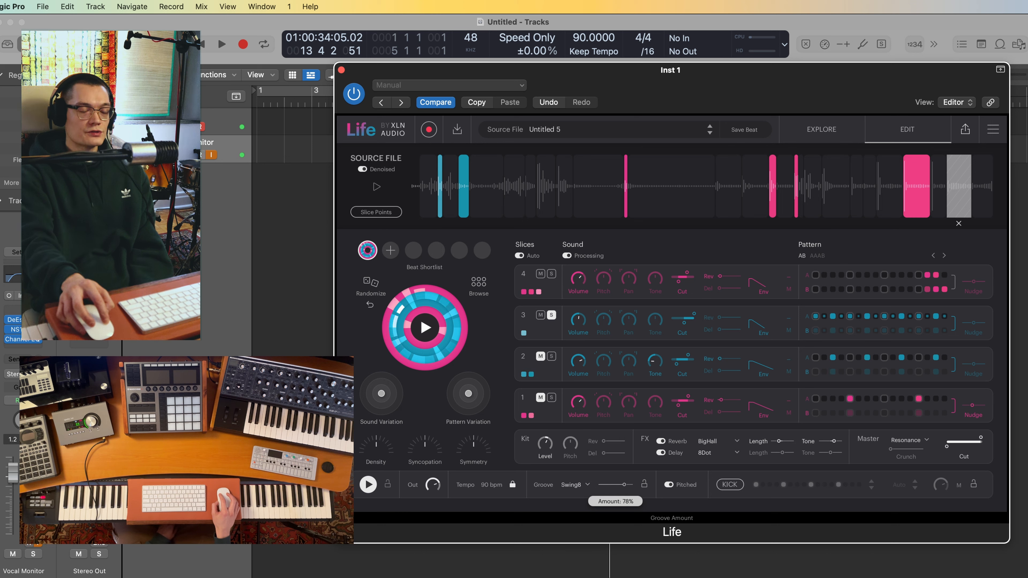
{"action": "left_click_drag", "start_coordinate": [624, 484], "coordinate": [618, 484]}
{"action": "left_click", "coordinate": [424, 330]}
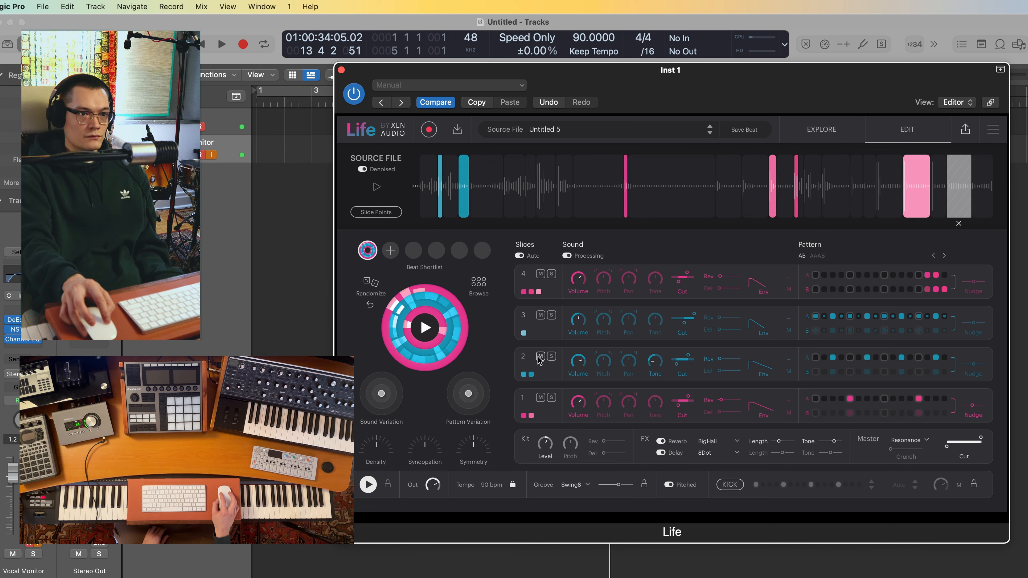
Step: Toggle the beat's playback, randomize the beat, and adjust its Syncopation
{"action": "left_click", "coordinate": [424, 328]}
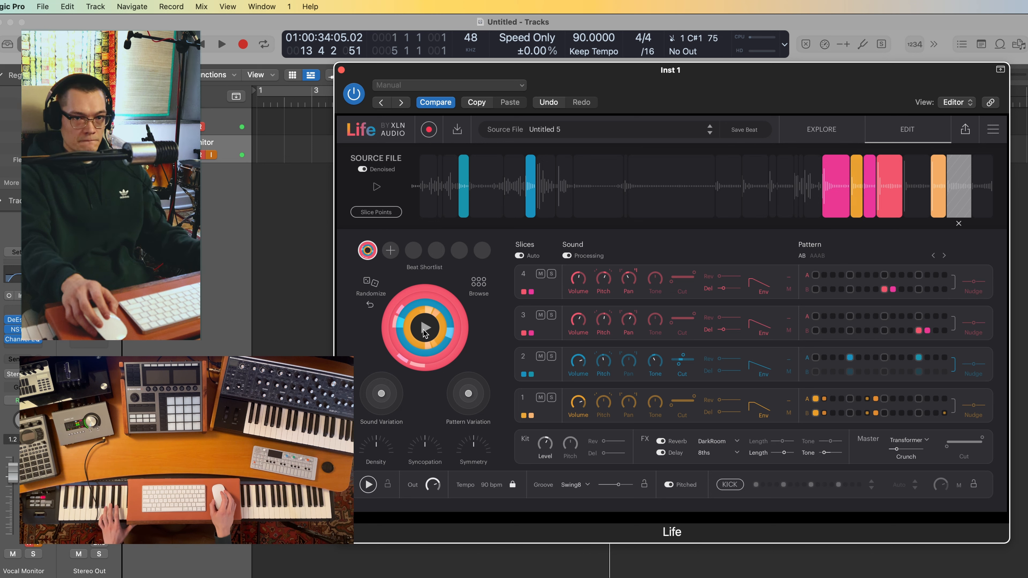
{"action": "left_click", "coordinate": [367, 285]}
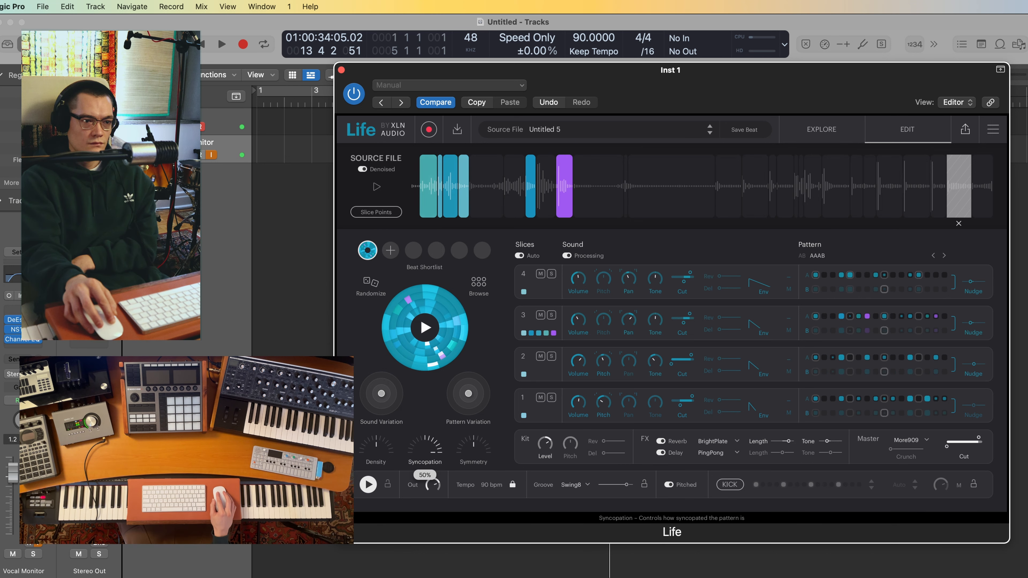
{"action": "left_click_drag", "start_coordinate": [425, 449], "coordinate": [425, 456]}
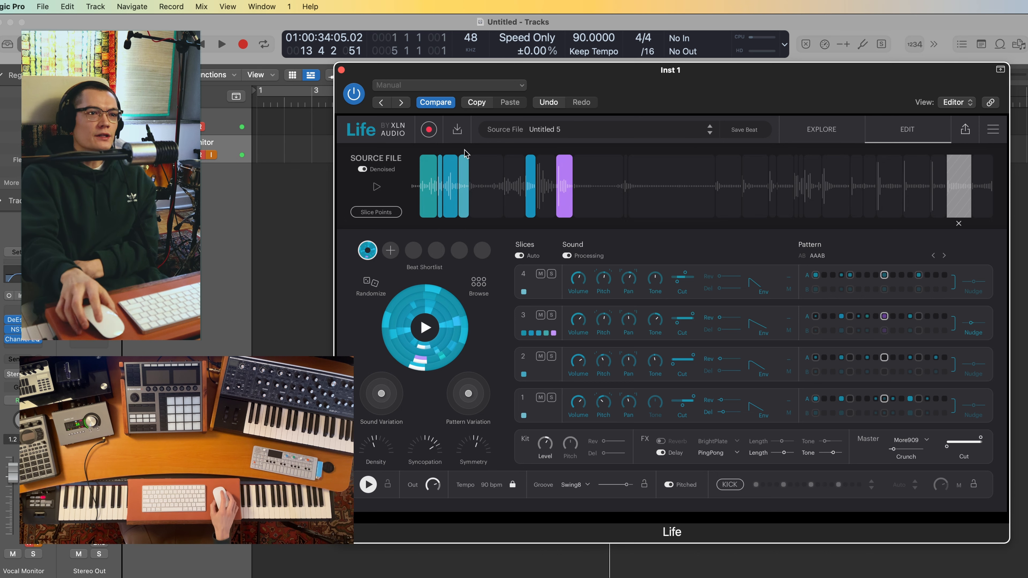
Step: Export the Life beat as MIDI into the arrangement, importing its tempo information, and place the region at bar 1
{"action": "mouse_move", "coordinate": [522, 151]}
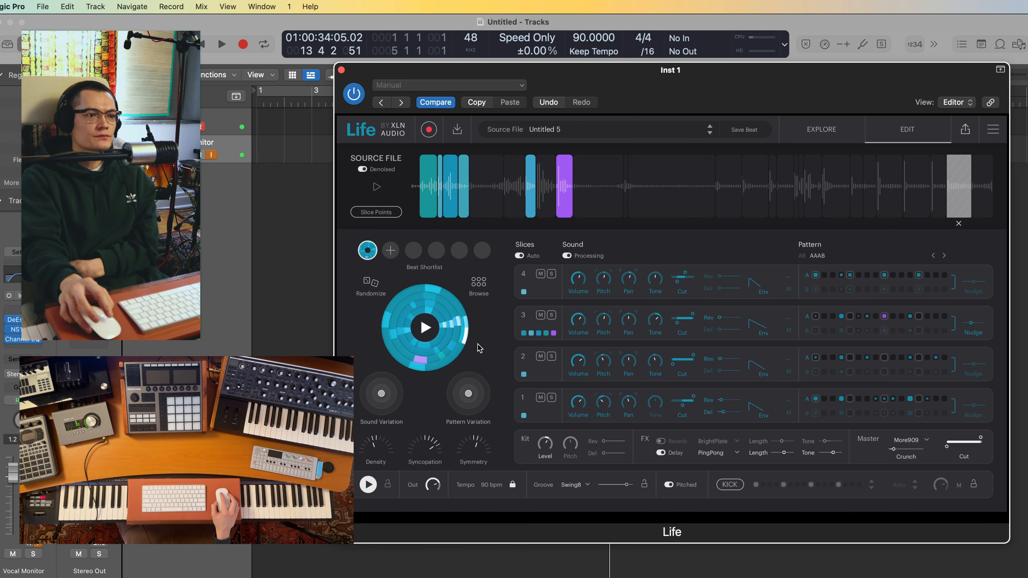
{"action": "left_click_drag", "start_coordinate": [650, 84], "coordinate": [663, 89]}
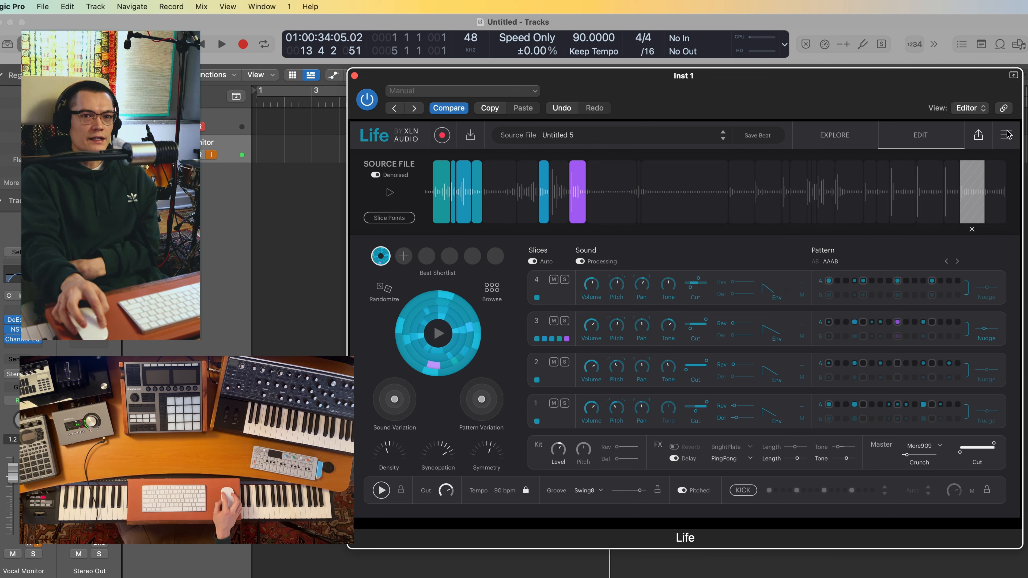
{"action": "left_click", "coordinate": [979, 135]}
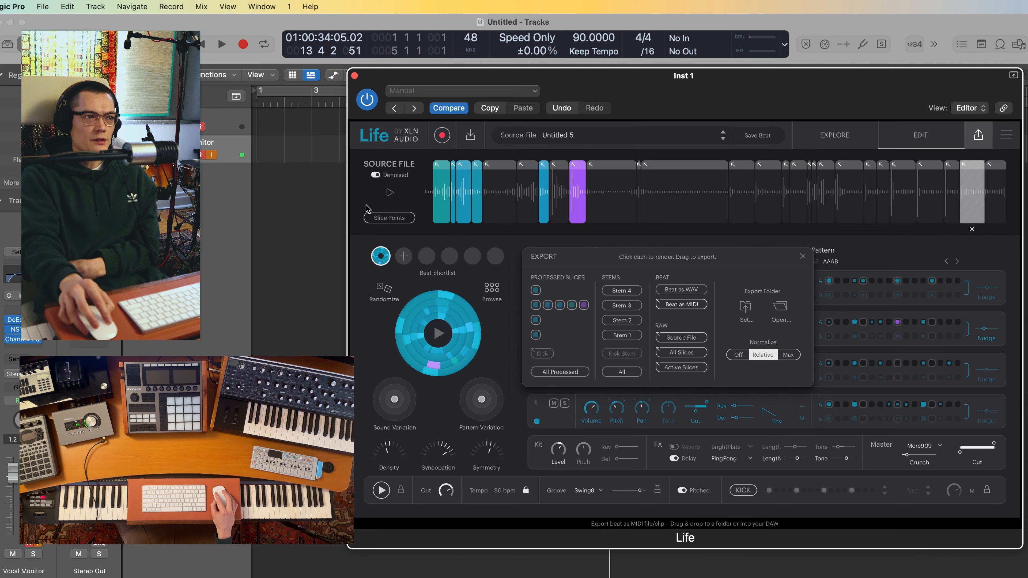
{"action": "left_click_drag", "start_coordinate": [367, 209], "coordinate": [272, 126]}
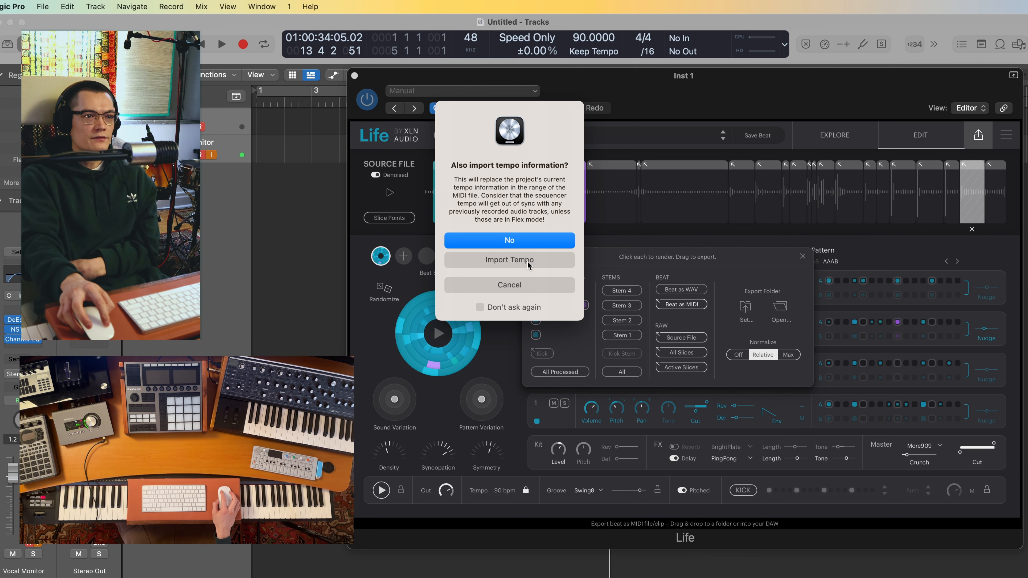
{"action": "left_click", "coordinate": [540, 263]}
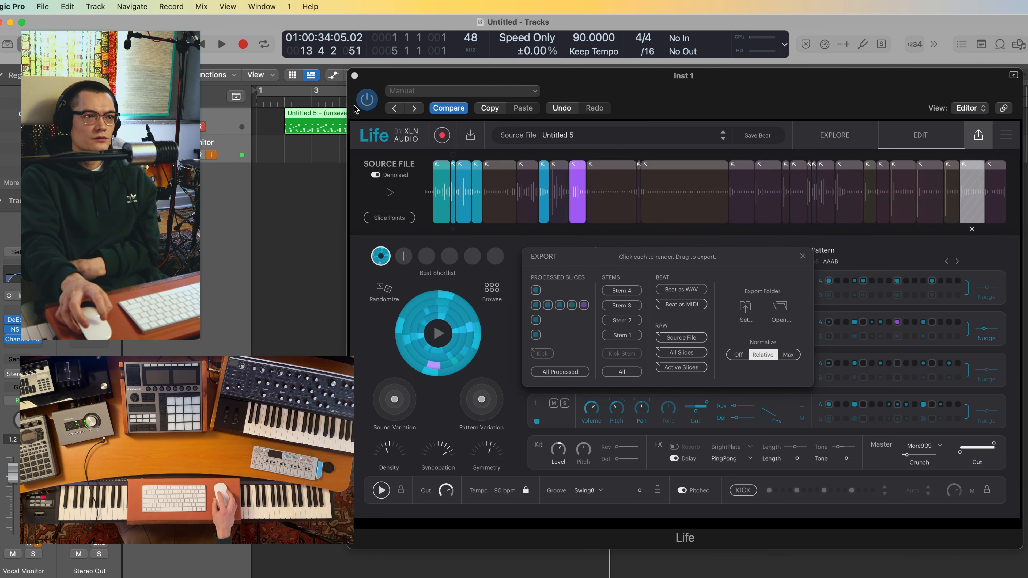
{"action": "left_click_drag", "start_coordinate": [283, 128], "coordinate": [283, 128]}
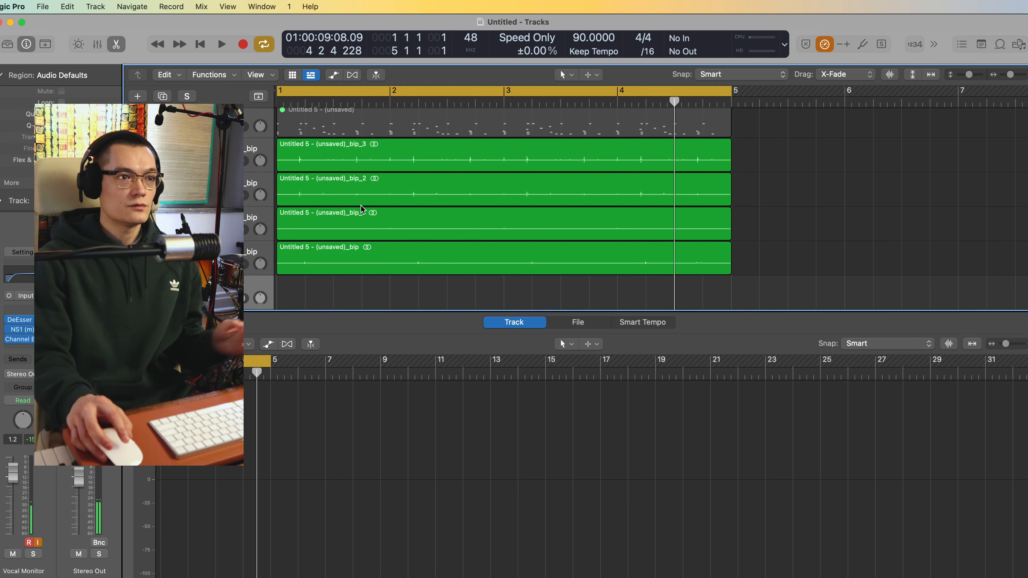
{"action": "scroll", "coordinate": [413, 224], "scroll_direction": "up", "scroll_amount": 3}
{"action": "scroll", "coordinate": [418, 228], "scroll_direction": "up", "scroll_amount": 2}
{"action": "scroll", "coordinate": [417, 230], "scroll_direction": "down", "scroll_amount": 2}
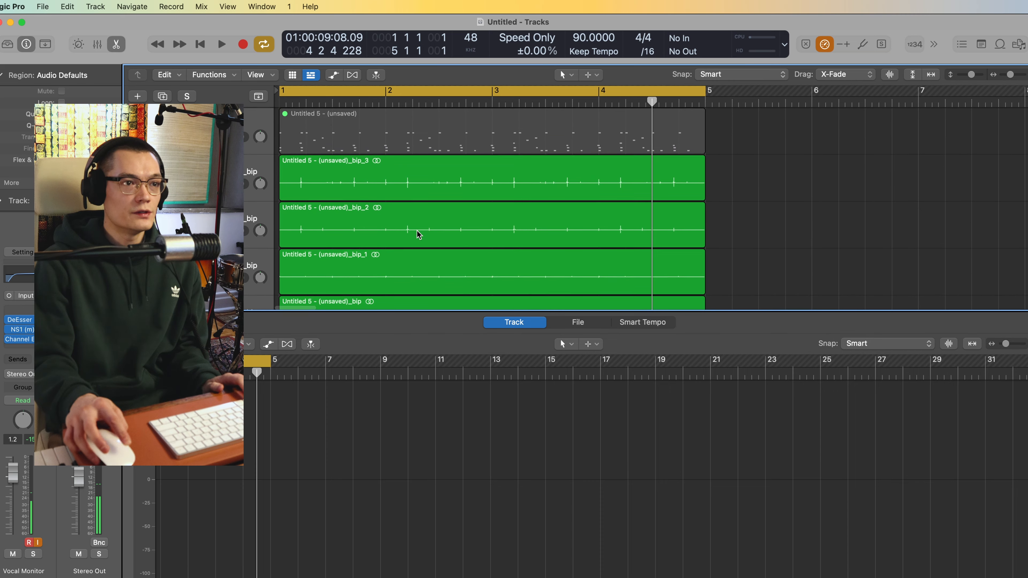
{"action": "scroll", "coordinate": [417, 231], "scroll_direction": "up", "scroll_amount": 2}
{"action": "scroll", "coordinate": [421, 226], "scroll_direction": "up", "scroll_amount": 1}
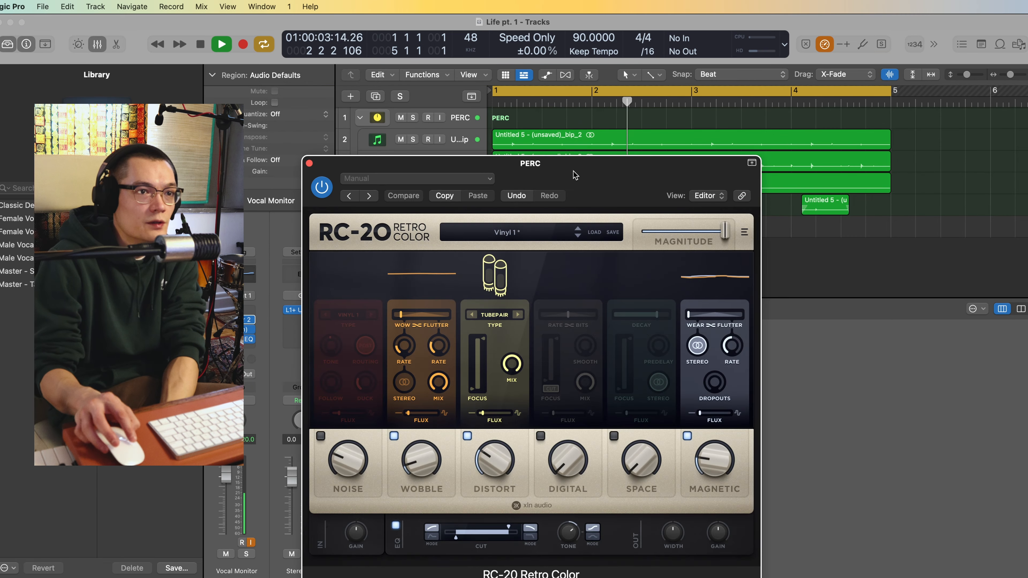
Step: Raise the Flutter rate of the Wobble module in RC-20 Retro Color on the PERC track
{"action": "left_click_drag", "start_coordinate": [575, 175], "coordinate": [520, 101]}
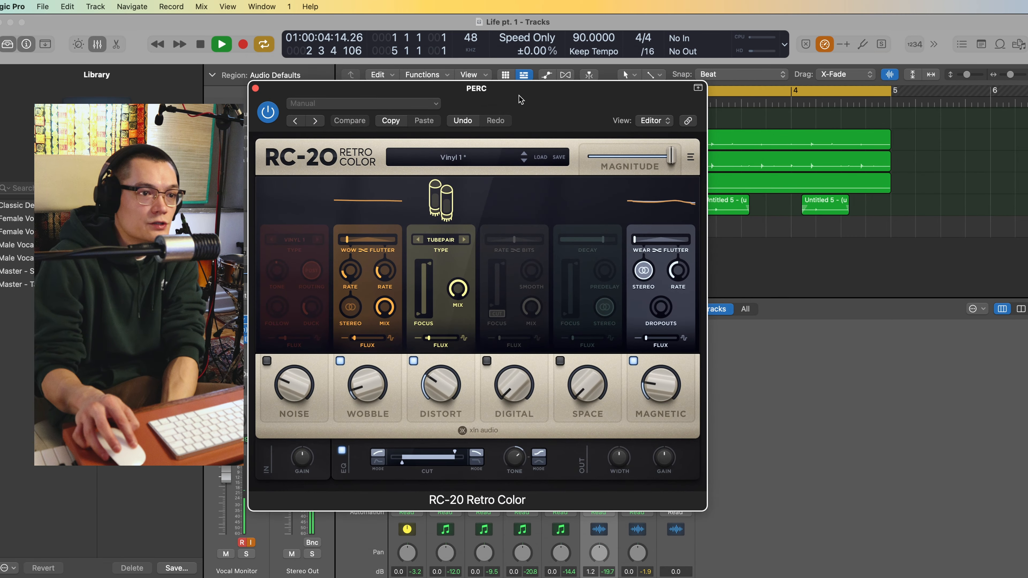
{"action": "left_click_drag", "start_coordinate": [384, 271], "coordinate": [391, 229]}
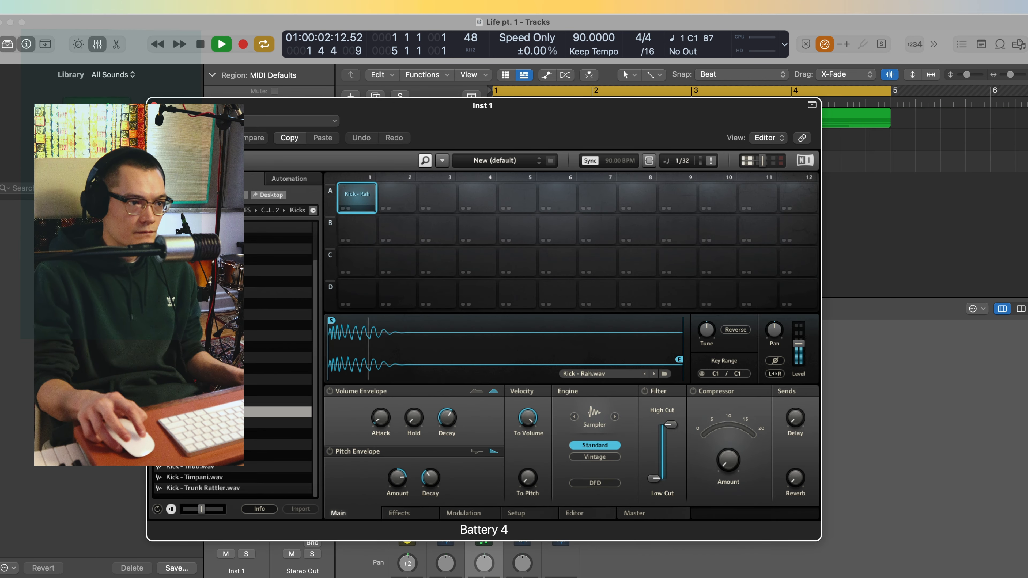
Step: Choose a kick sample in Battery 4 and record a kick pattern over bars 1 to 4 on the Inst 1 track
{"action": "left_click", "coordinate": [277, 433]}
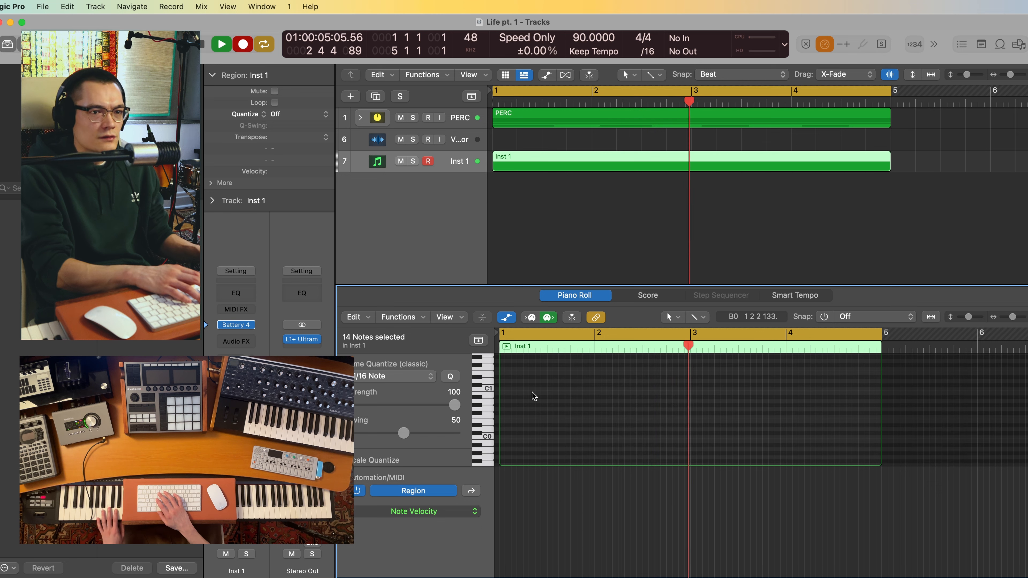
{"action": "key", "text": "r"}
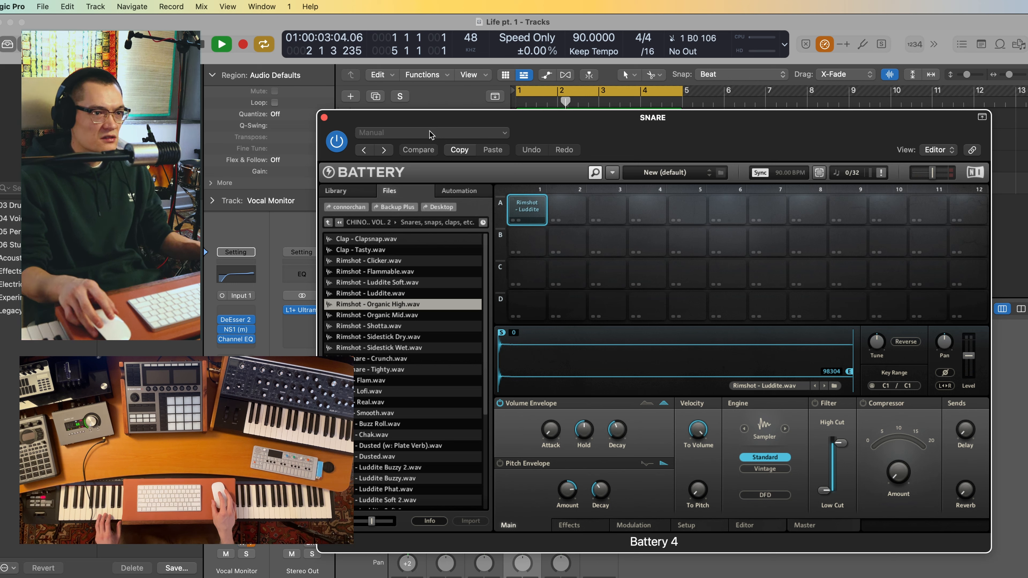
Step: Load Rimshot - Organic High.wav into cell A1 of Battery 4 on the SNARE track
{"action": "left_click_drag", "start_coordinate": [376, 304], "coordinate": [510, 208]}
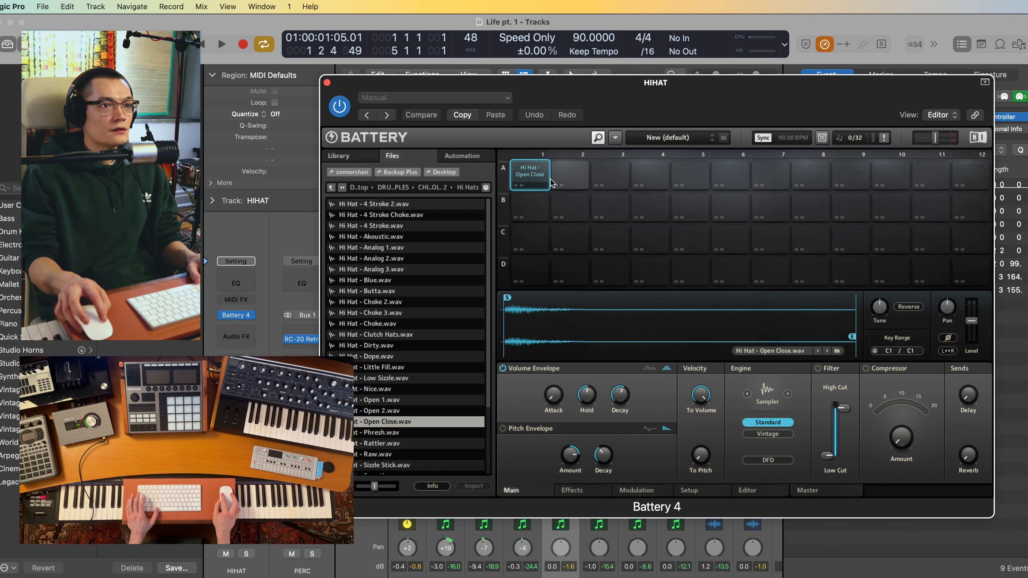
Step: Audition the Hi Hat - Open Close cell in Battery 4, enable its filter, and raise the low cut
{"action": "left_click", "coordinate": [534, 184]}
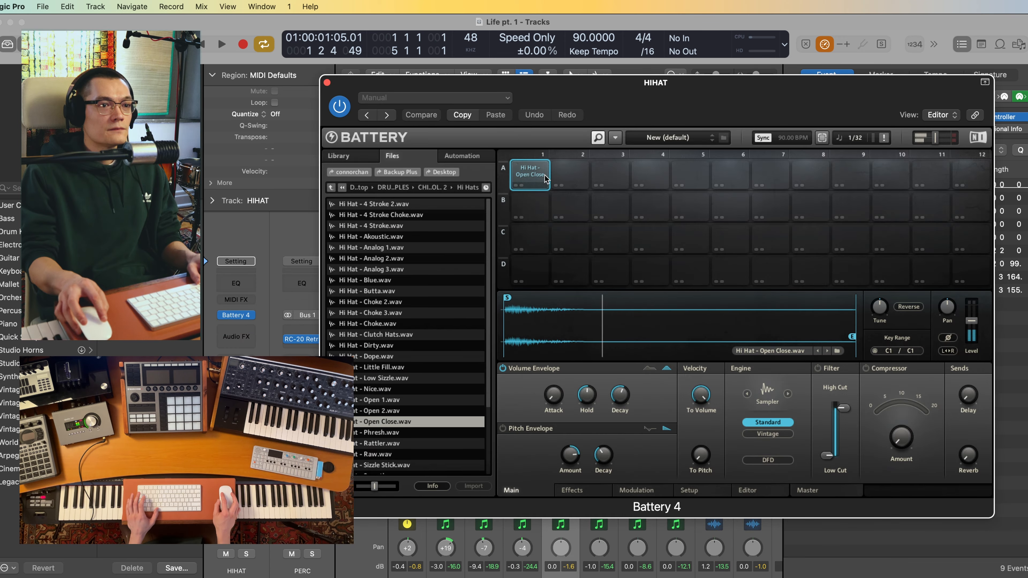
{"action": "left_click", "coordinate": [534, 184]}
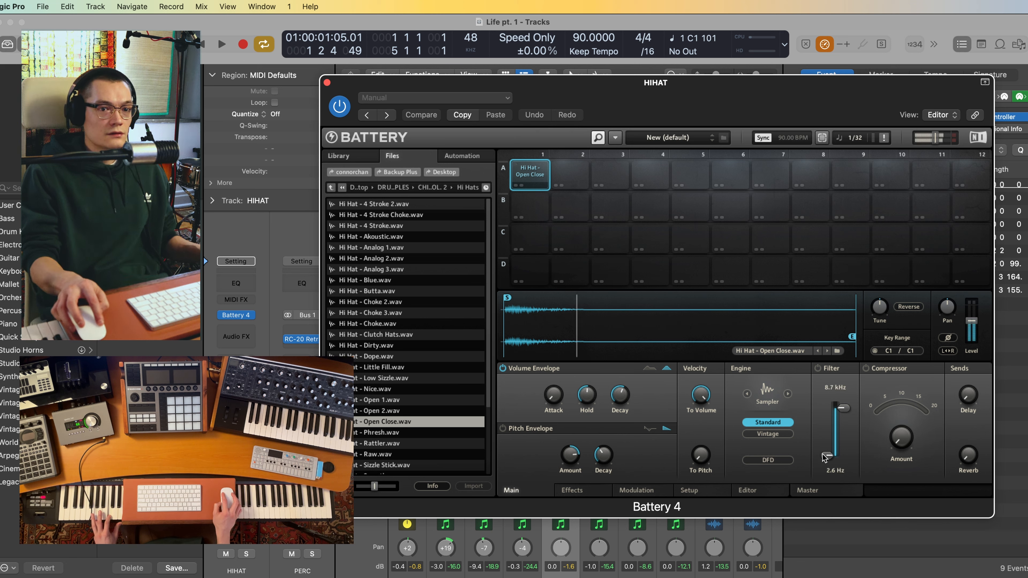
{"action": "left_click", "coordinate": [818, 368]}
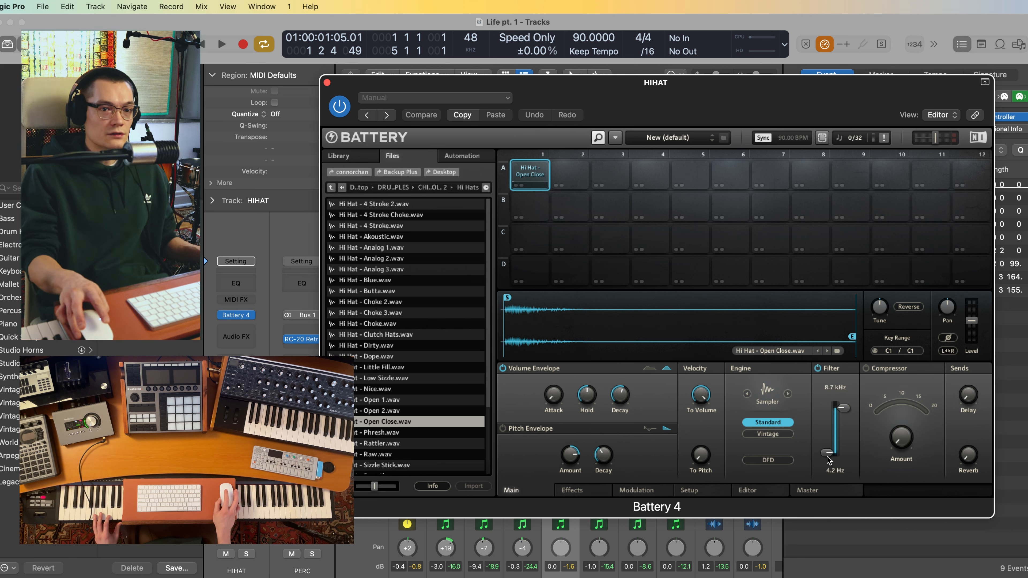
{"action": "left_click_drag", "start_coordinate": [829, 446], "coordinate": [830, 444]}
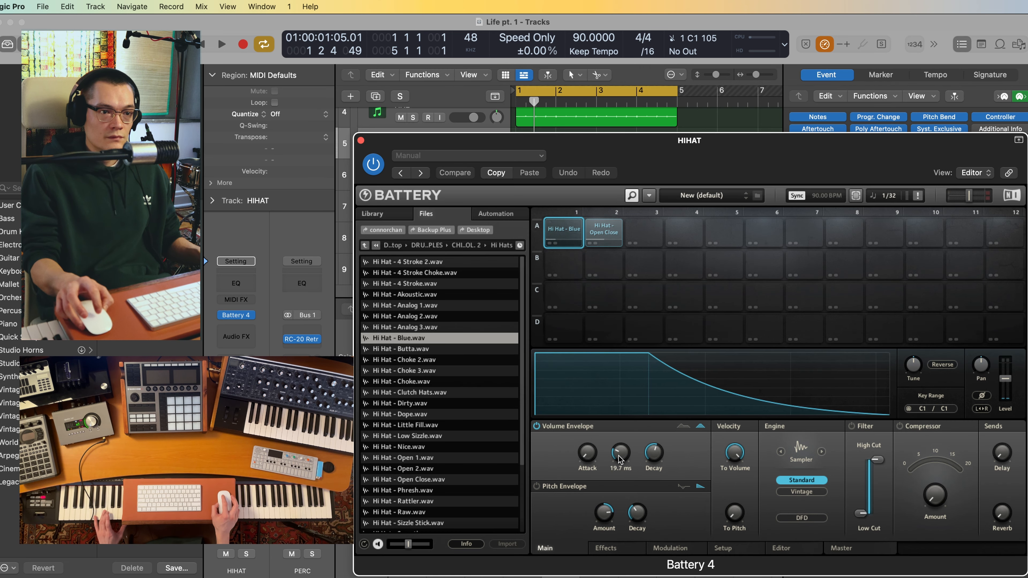
Step: Set the volume envelope hold of the Hi Hat - Blue cell to 11.9 ms and play the project
{"action": "left_click_drag", "start_coordinate": [619, 460], "coordinate": [619, 459]}
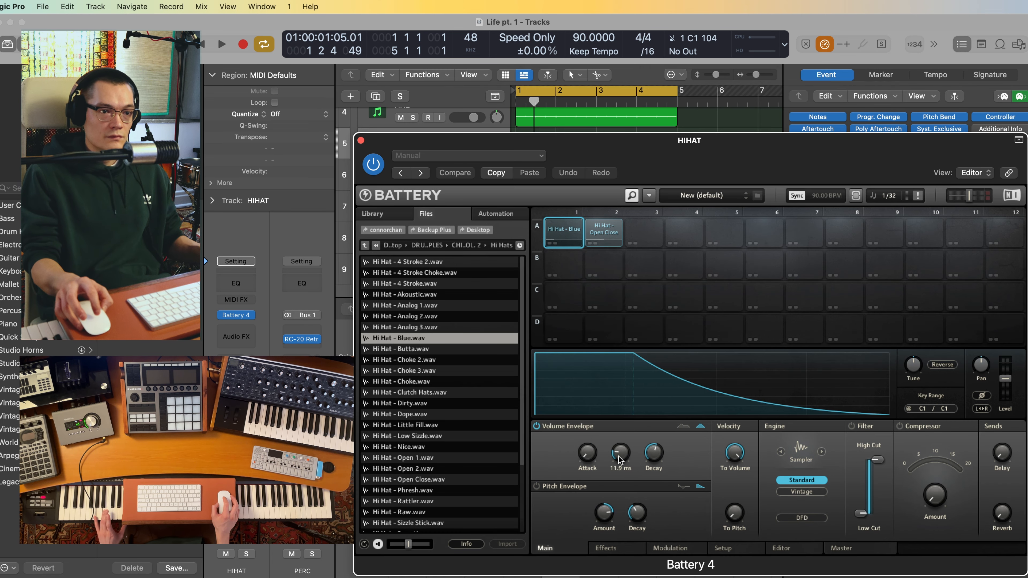
{"action": "key", "text": "space"}
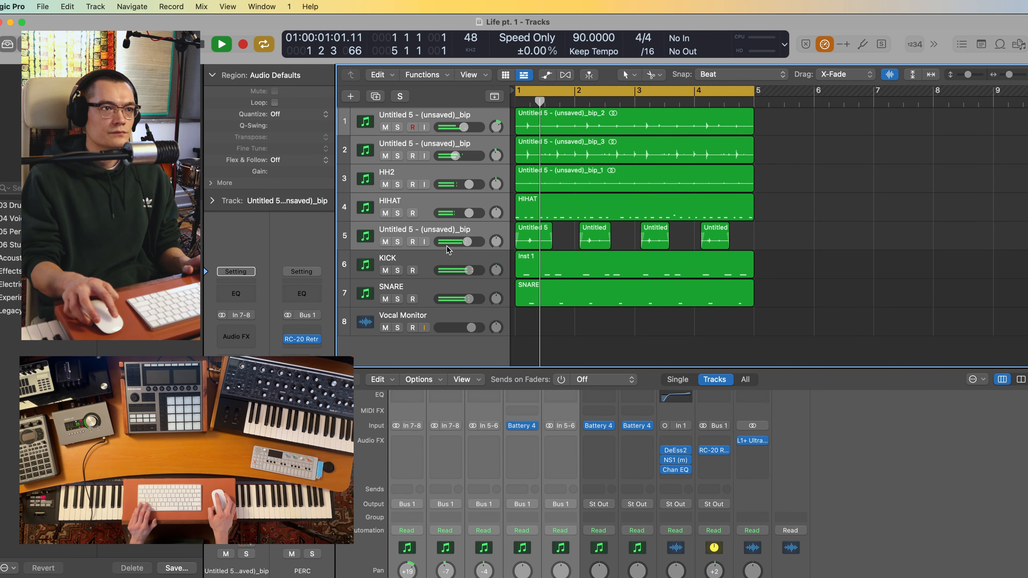
Step: Group the percussion and hi-hat tracks into a stack, and put PERC, KICK and SNARE together in a summing stack
{"action": "key", "text": "super+shift+d"}
{"action": "right_click", "coordinate": [448, 249]}
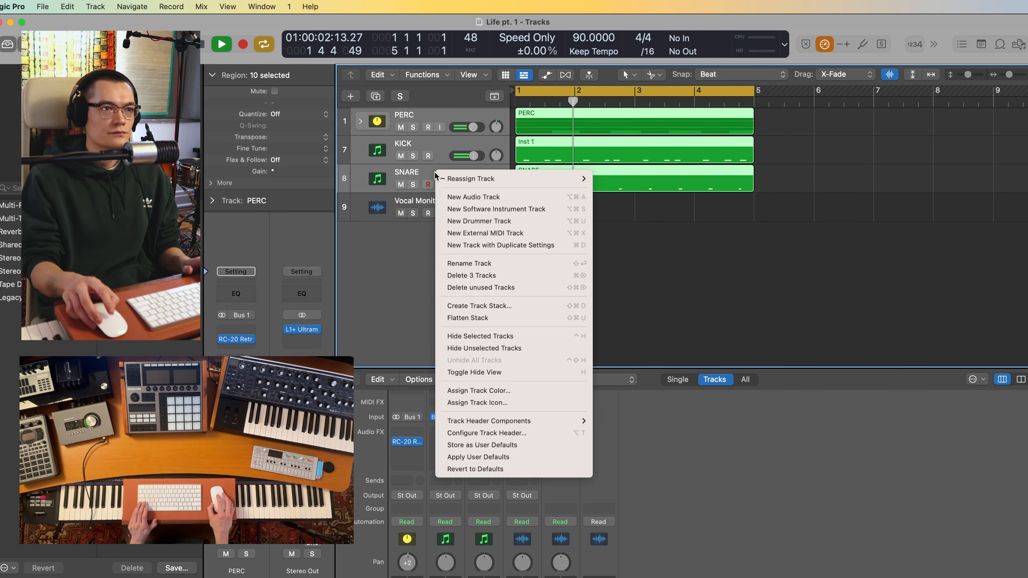
{"action": "left_click", "coordinate": [479, 305]}
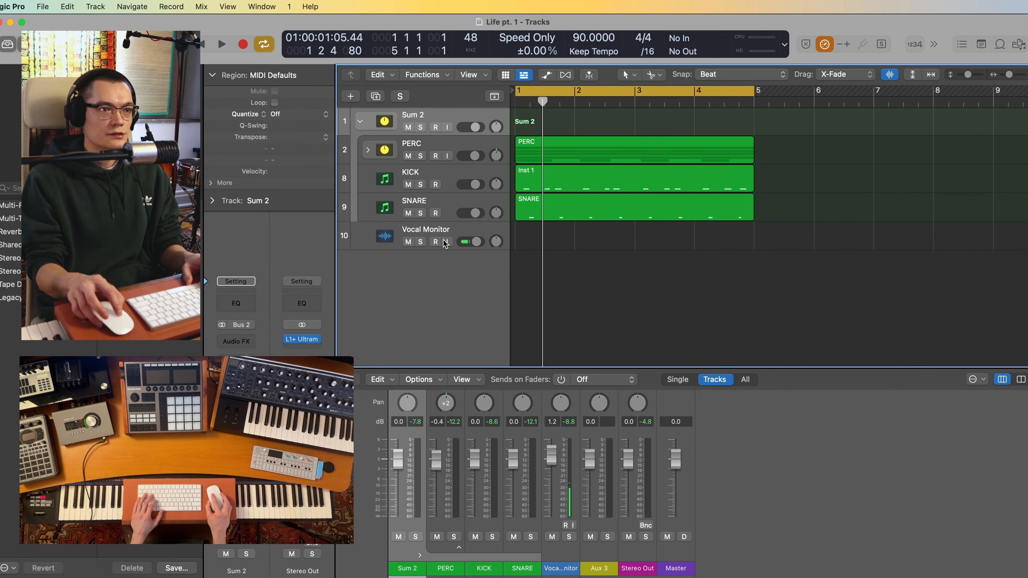
Step: Rename the Sum 2 track stack to DRUM SUM in the mixer
{"action": "double_click", "coordinate": [408, 569]}
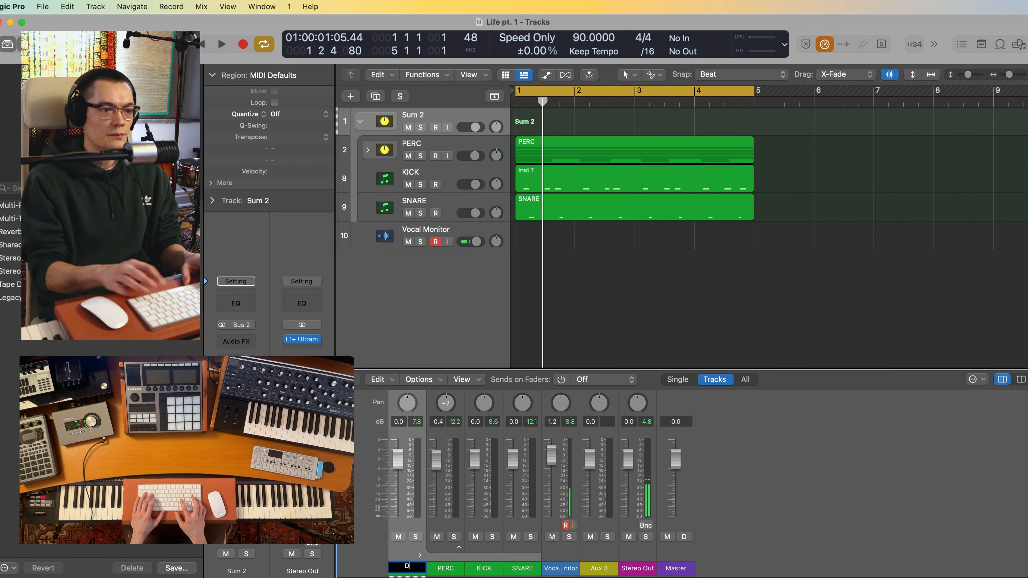
{"action": "type", "text": "DR"}
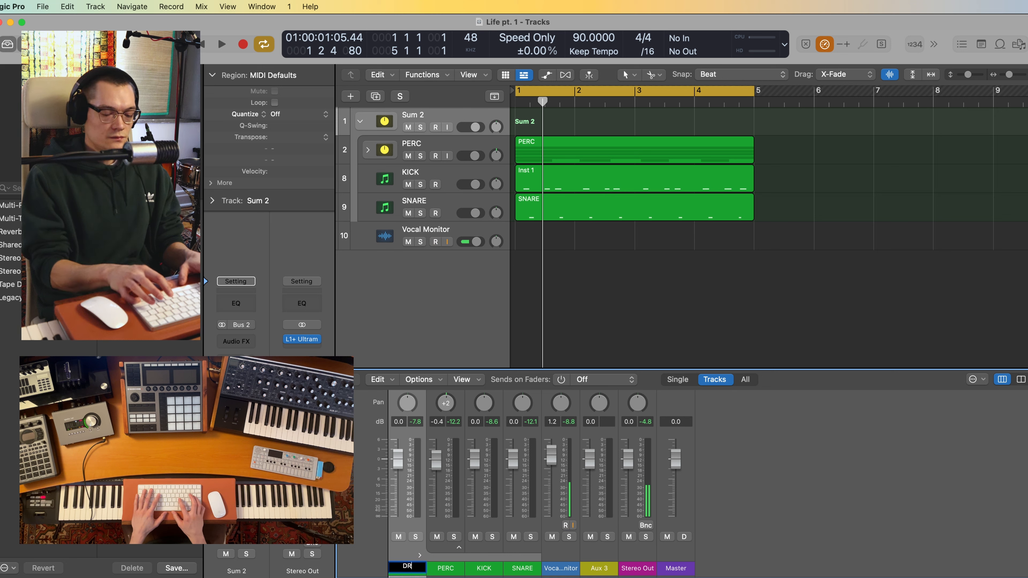
{"action": "type", "text": "UM SUM"}
{"action": "key", "text": "Return"}
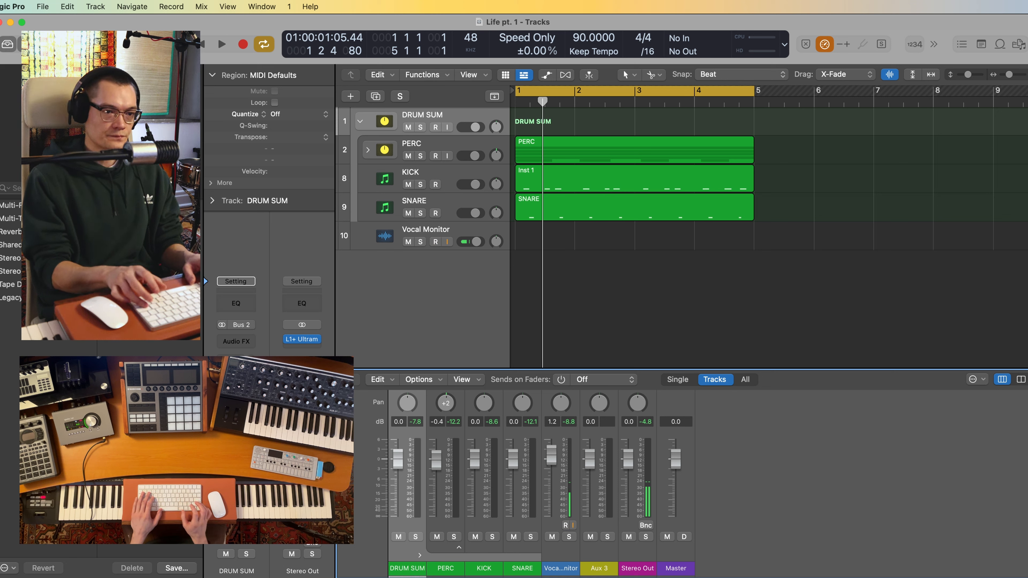
Step: Rename the Aux 3 channel strip to ROOM
{"action": "double_click", "coordinate": [602, 571]}
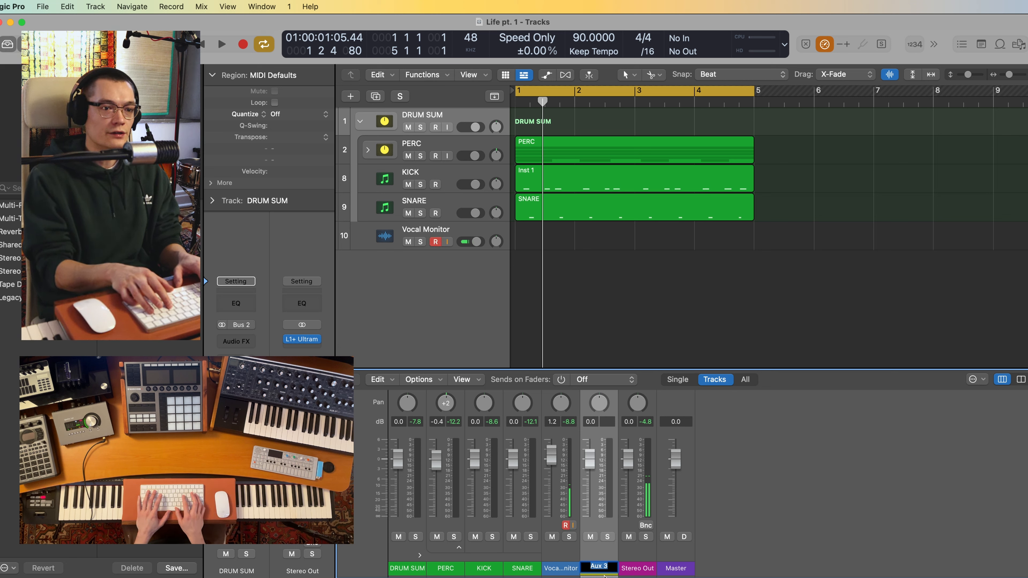
{"action": "type", "text": "ROOM"}
{"action": "key", "text": "Return"}
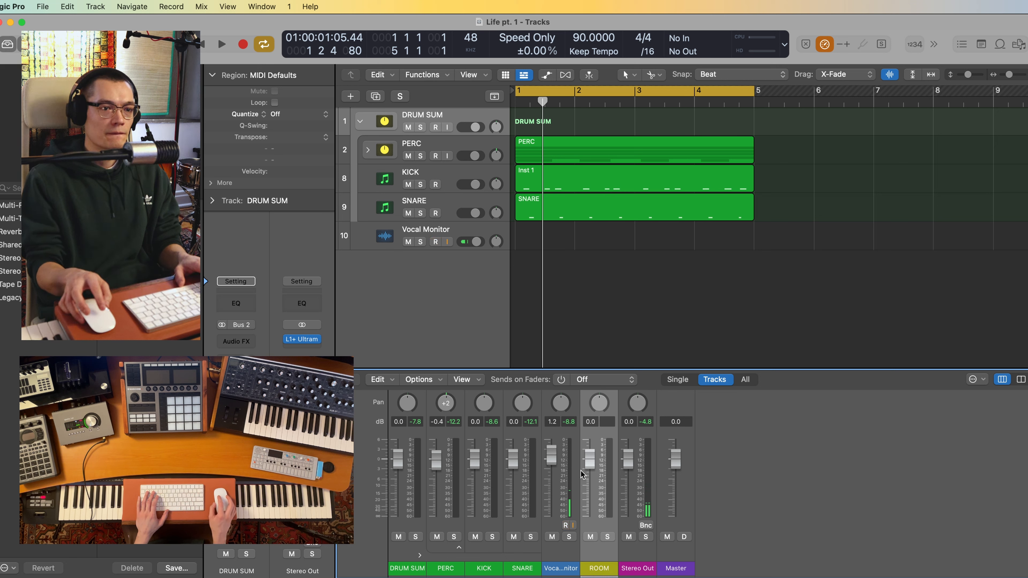
Step: Create a track for the ROOM channel and move it into the DRUM SUM stack below SNARE
{"action": "right_click", "coordinate": [596, 549]}
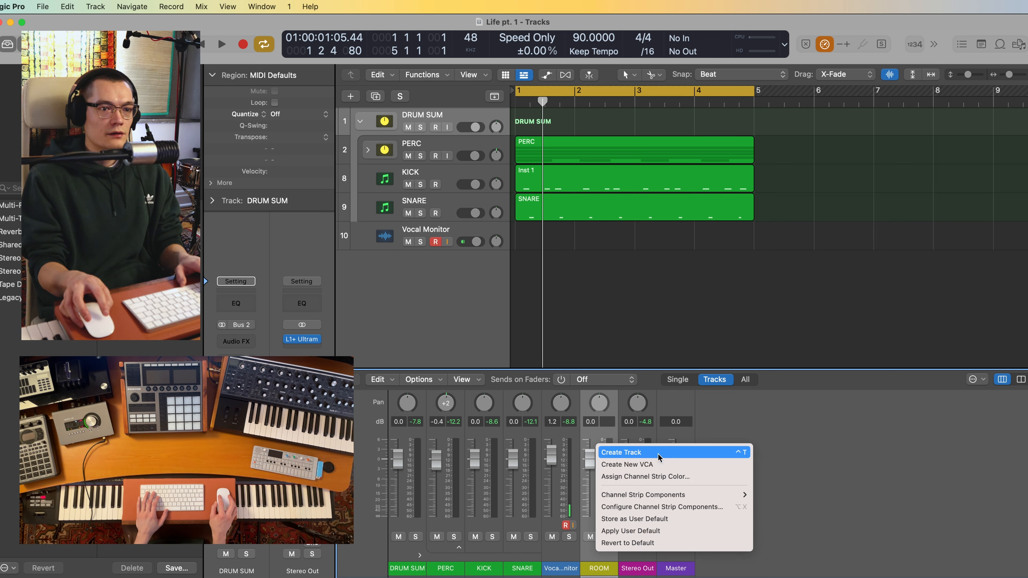
{"action": "left_click", "coordinate": [665, 448]}
{"action": "left_click_drag", "start_coordinate": [443, 238], "coordinate": [441, 209]}
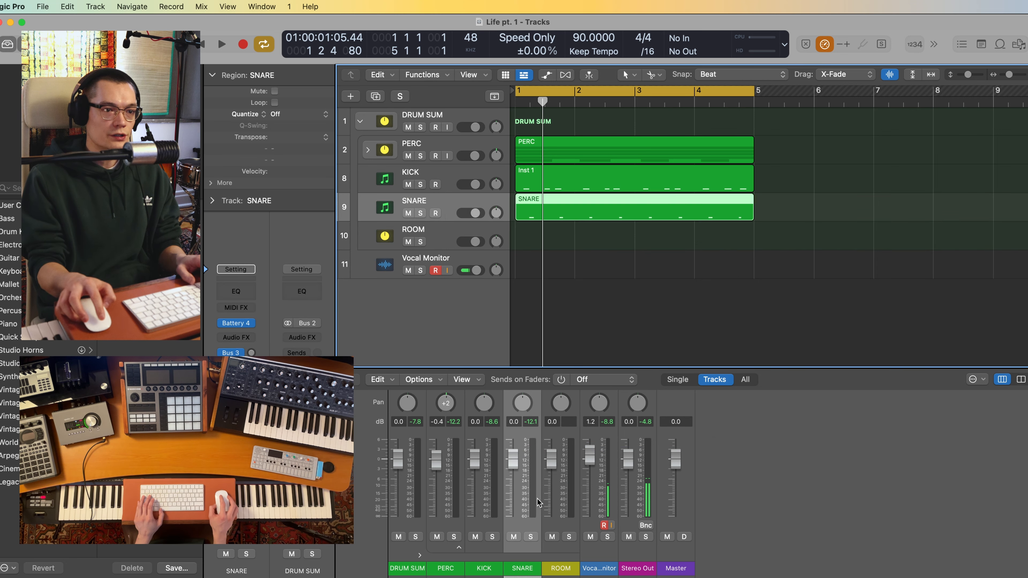
Step: Insert the stereo version of UADx Sound City Studios as an audio effect on the ROOM channel strip
{"action": "scroll", "coordinate": [521, 550], "scroll_direction": "up", "scroll_amount": 5}
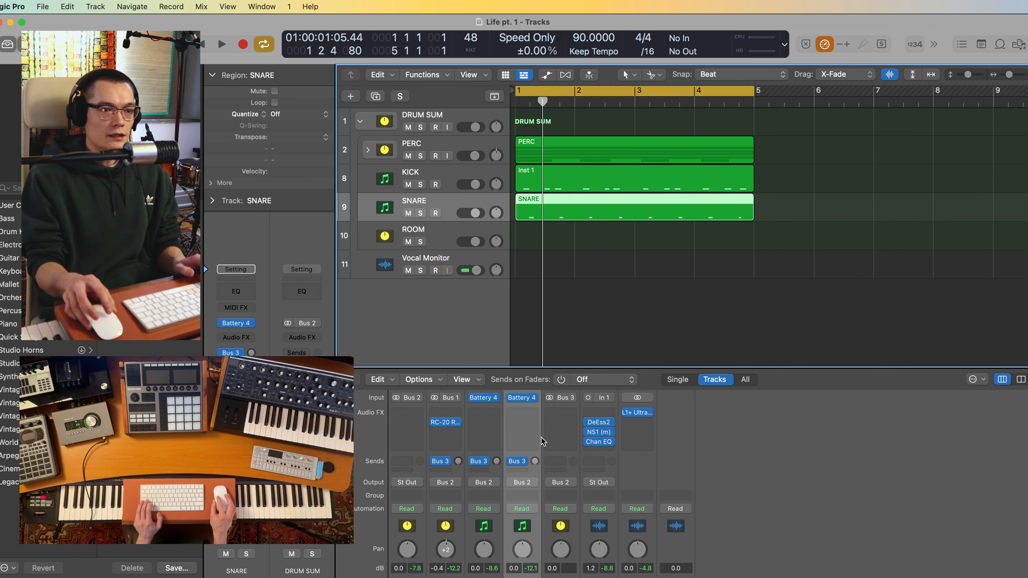
{"action": "scroll", "coordinate": [493, 419], "scroll_direction": "down", "scroll_amount": 5}
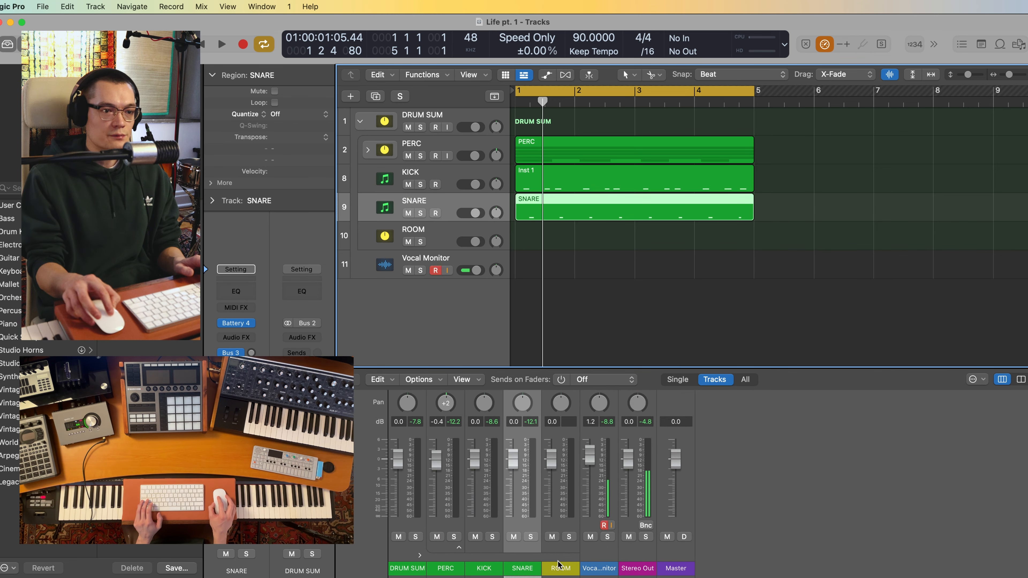
{"action": "left_click", "coordinate": [558, 567]}
{"action": "scroll", "coordinate": [561, 556], "scroll_direction": "up", "scroll_amount": 5}
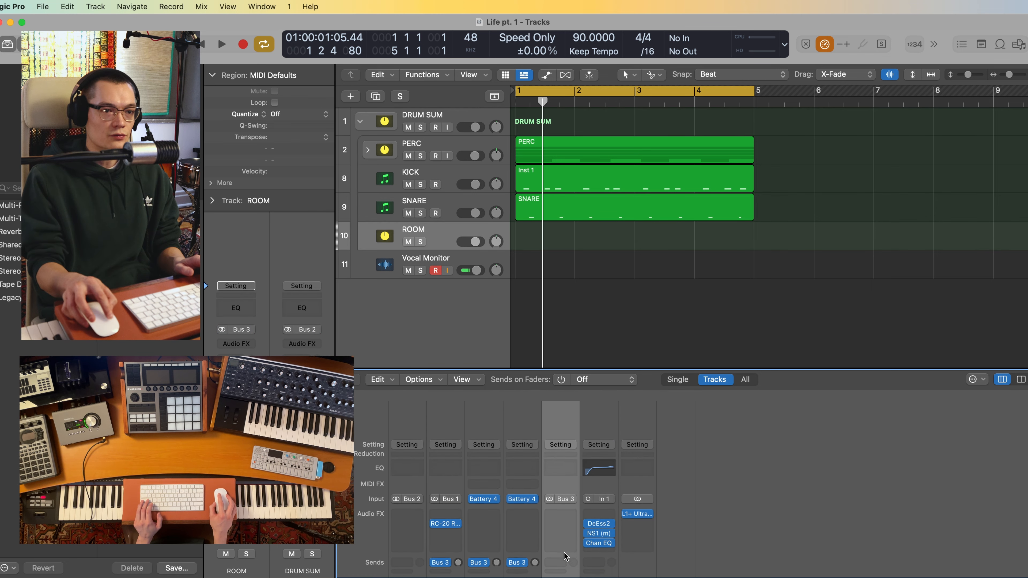
{"action": "left_click", "coordinate": [559, 506]}
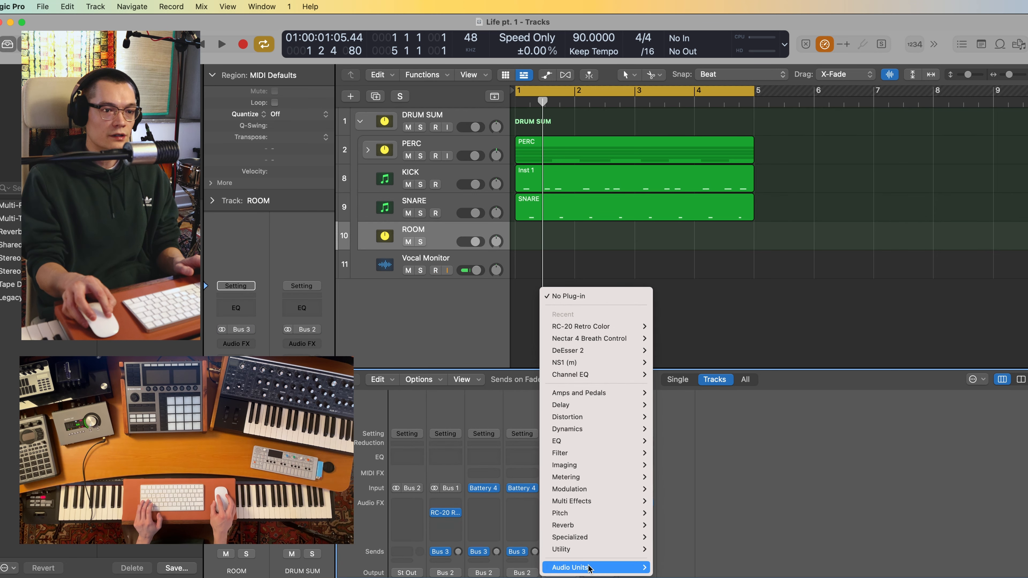
{"action": "mouse_move", "coordinate": [589, 567]}
{"action": "mouse_move", "coordinate": [694, 544]}
{"action": "mouse_move", "coordinate": [824, 532]}
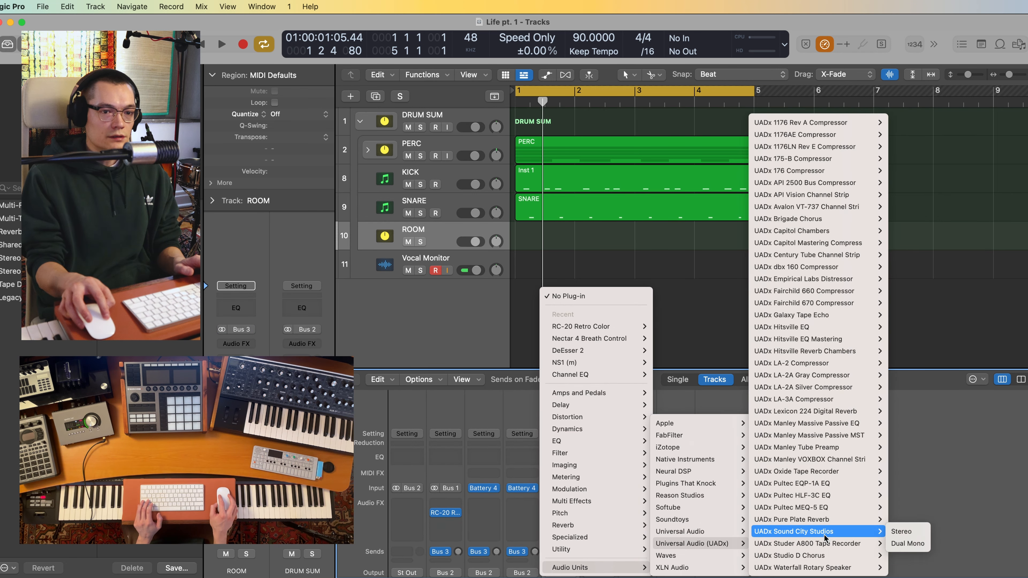
{"action": "left_click", "coordinate": [917, 533]}
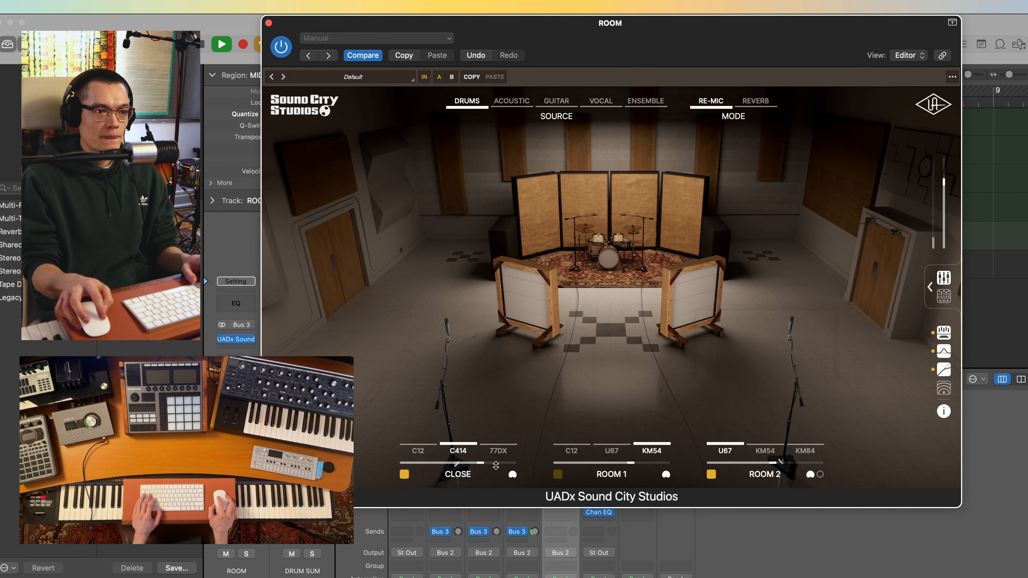
Step: Switch off the CLOSE mics in Sound City Studios, set the ROOM 2 U67 mics to the omni pattern and raise their level slightly
{"action": "left_click", "coordinate": [406, 472]}
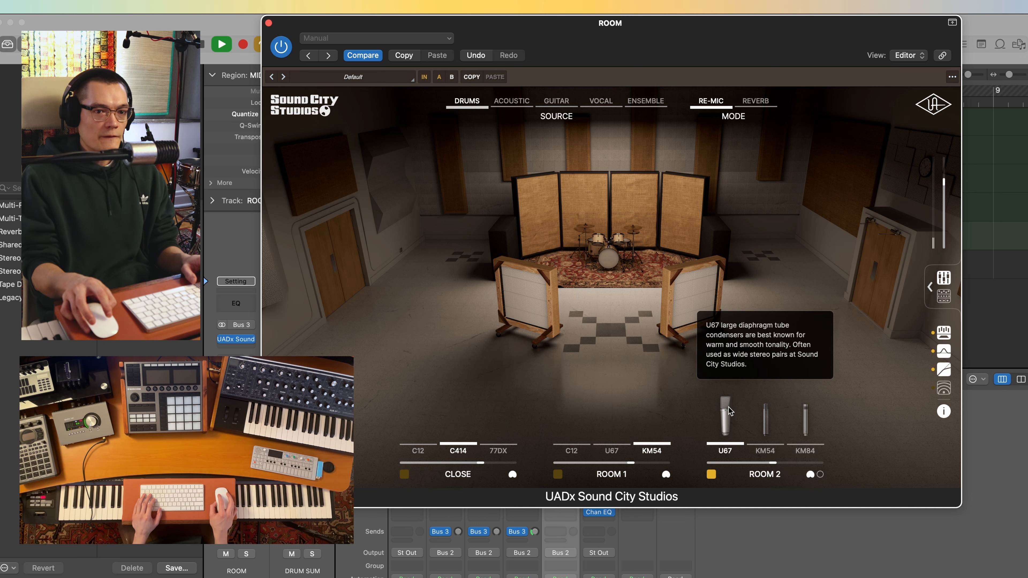
{"action": "left_click", "coordinate": [820, 474]}
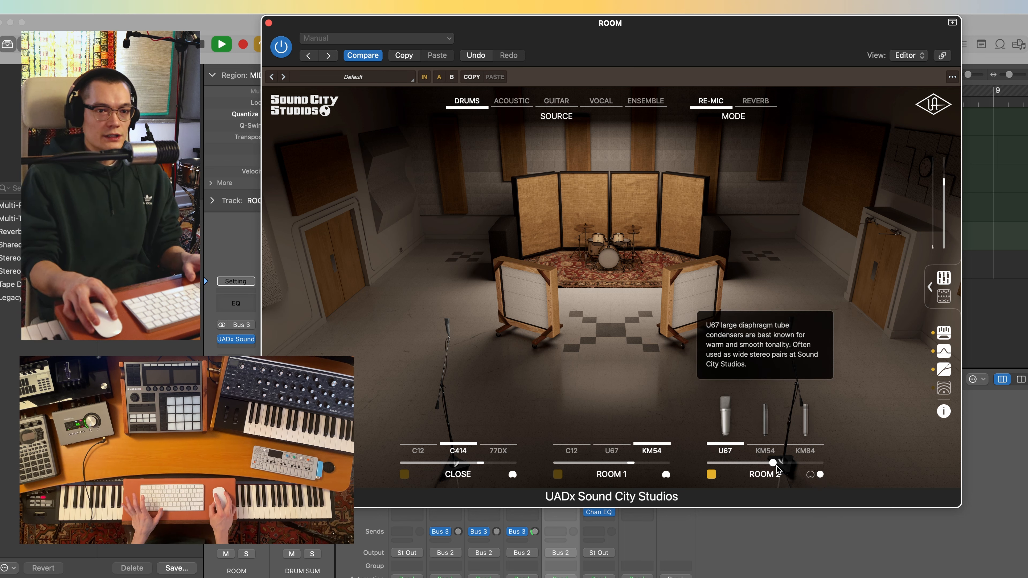
{"action": "left_click_drag", "start_coordinate": [784, 462], "coordinate": [790, 462]}
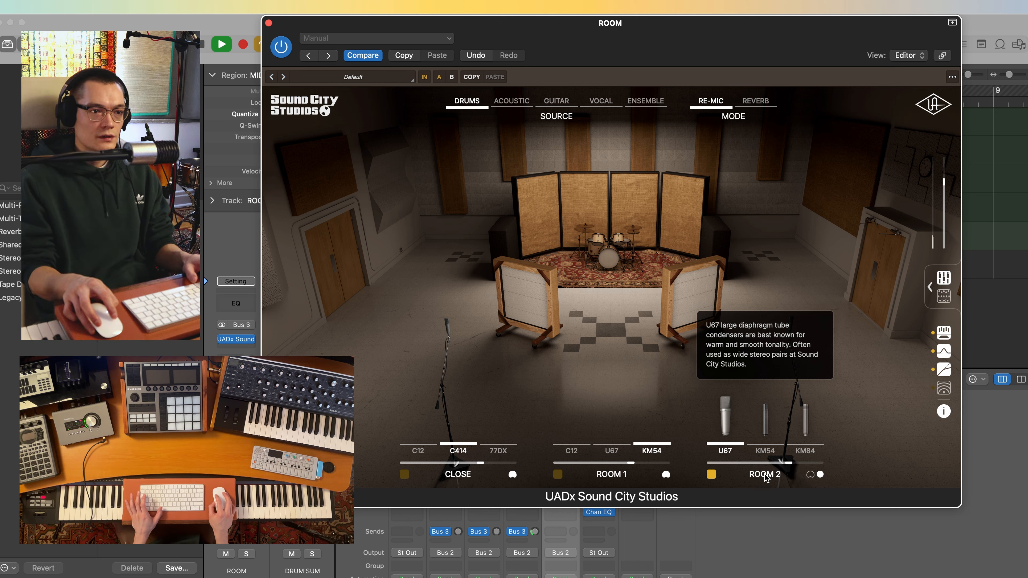
Step: Switch the CLOSE mic on with the 77DX ribbon model, adjust its level and close the plug-in
{"action": "left_click", "coordinate": [403, 474]}
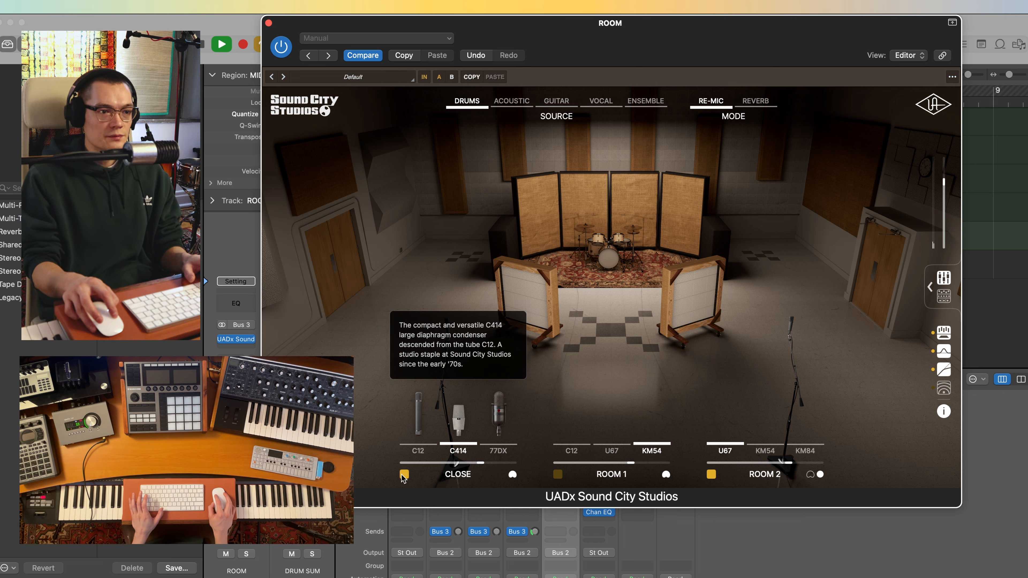
{"action": "left_click", "coordinate": [498, 450]}
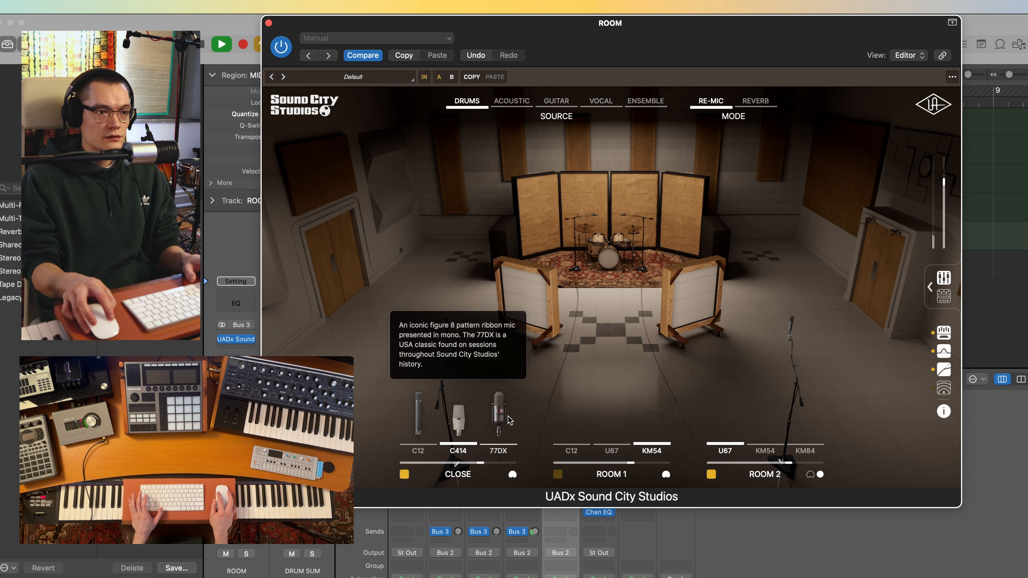
{"action": "left_click_drag", "start_coordinate": [481, 463], "coordinate": [432, 464]}
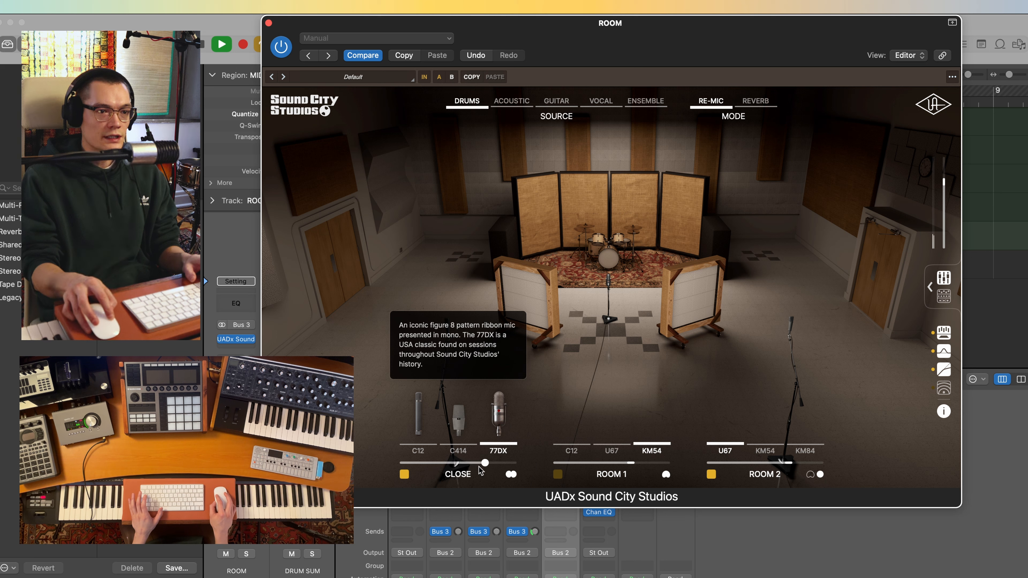
{"action": "left_click_drag", "start_coordinate": [483, 464], "coordinate": [498, 464]}
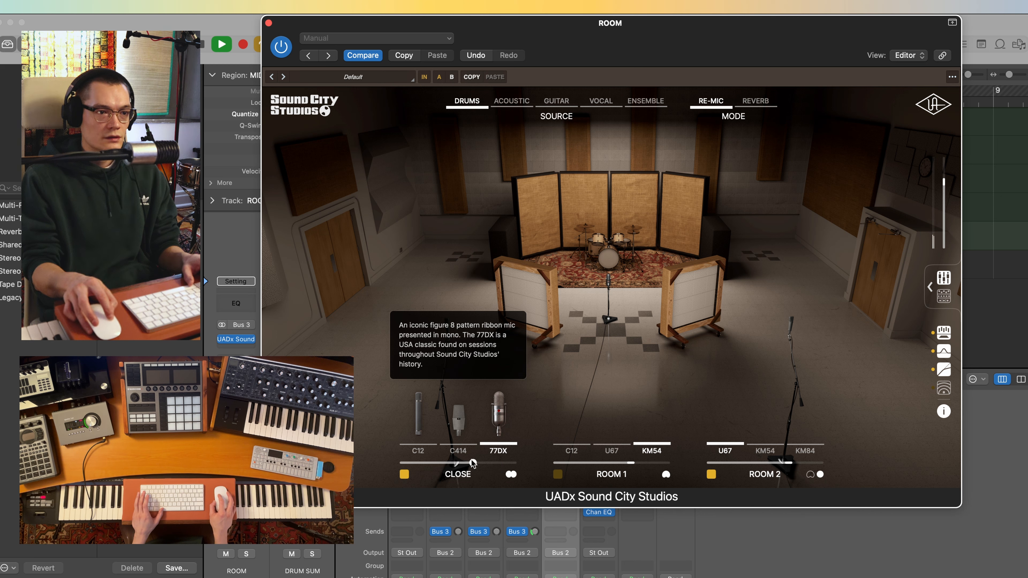
{"action": "left_click", "coordinate": [268, 23]}
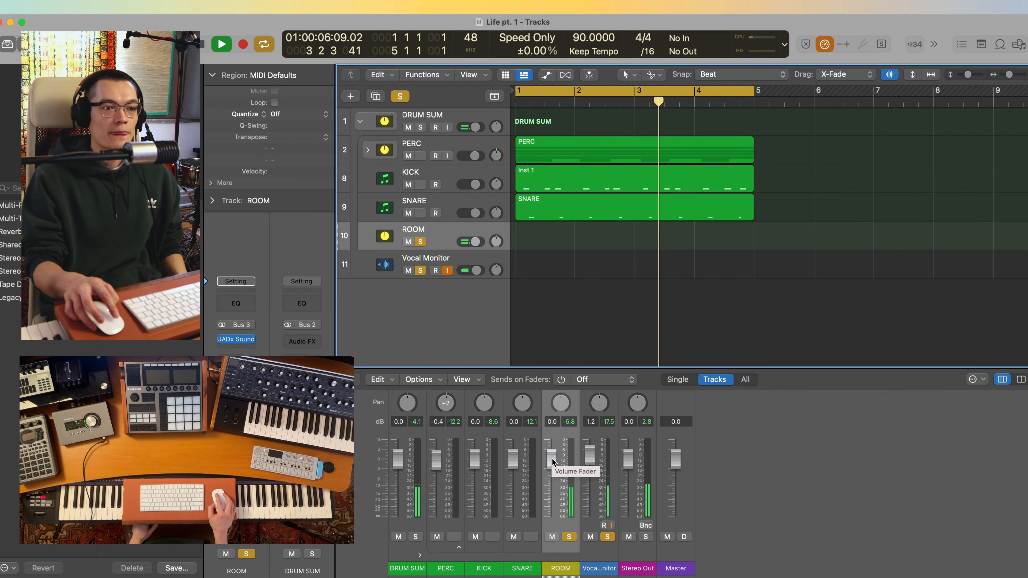
Step: Add a Channel EQ to the ROOM channel with a low cut at about 65 Hz
{"action": "scroll", "coordinate": [567, 449], "scroll_direction": "up", "scroll_amount": 10}
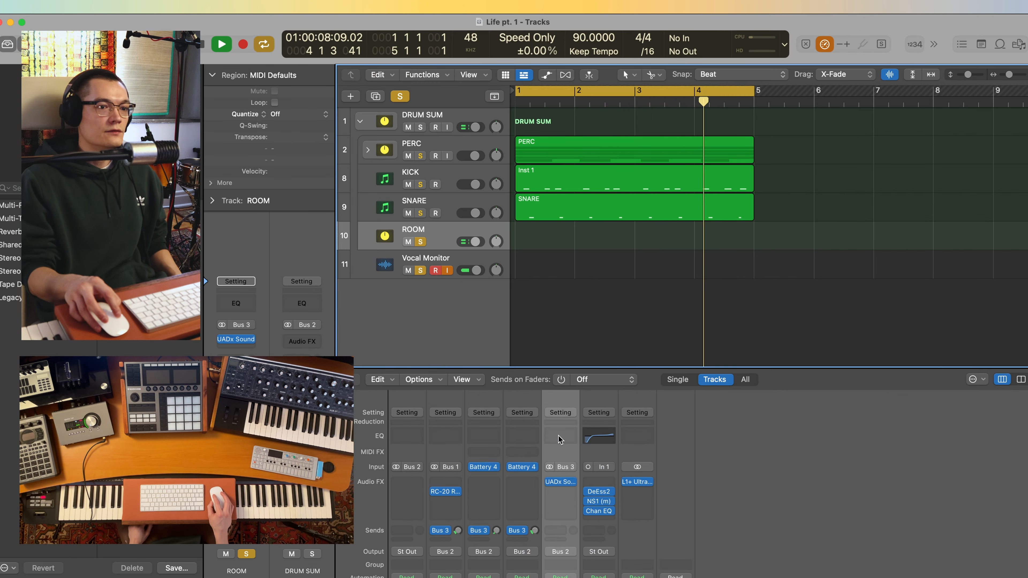
{"action": "left_click", "coordinate": [574, 437]}
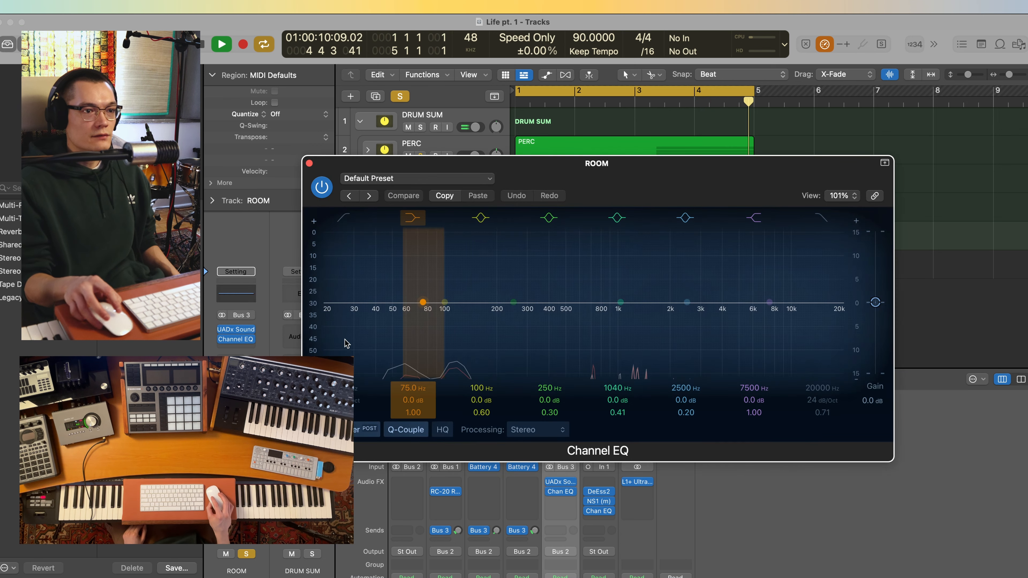
{"action": "left_click_drag", "start_coordinate": [352, 303], "coordinate": [413, 316]}
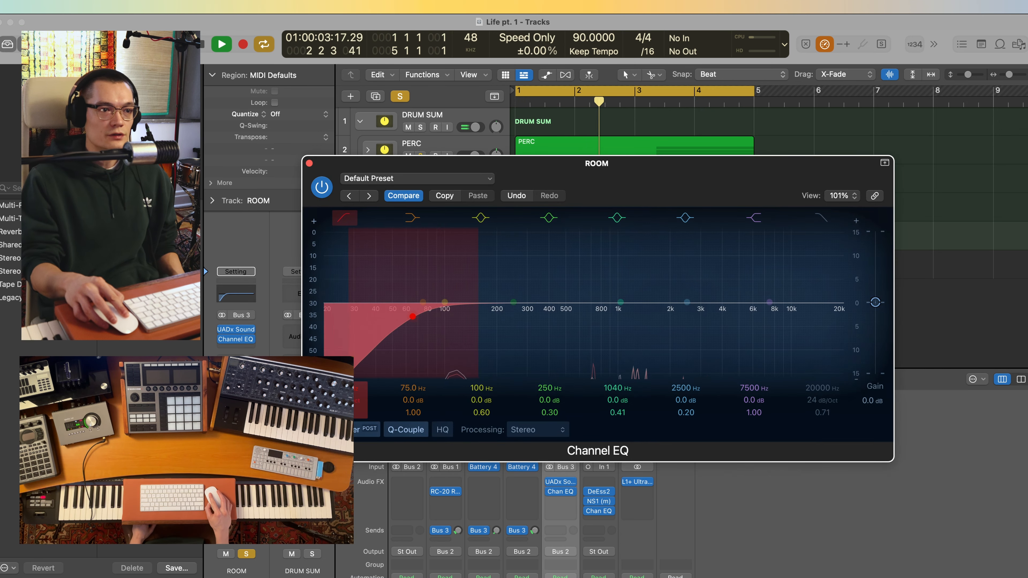
{"action": "left_click", "coordinate": [309, 163]}
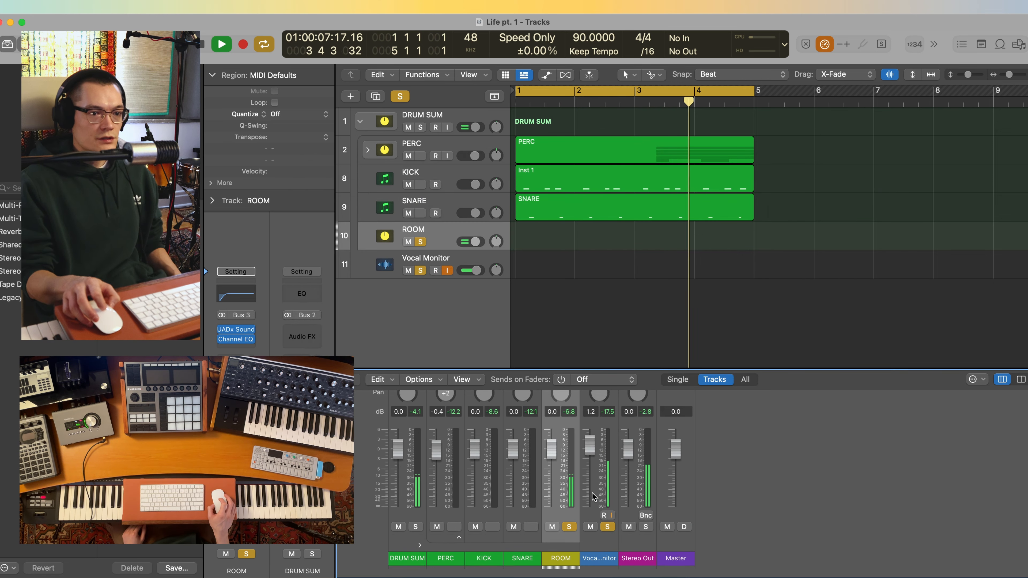
Step: Lower the ROOM fader to about -3.1 dB and turn off all solos
{"action": "scroll", "coordinate": [593, 496], "scroll_direction": "up", "scroll_amount": 1}
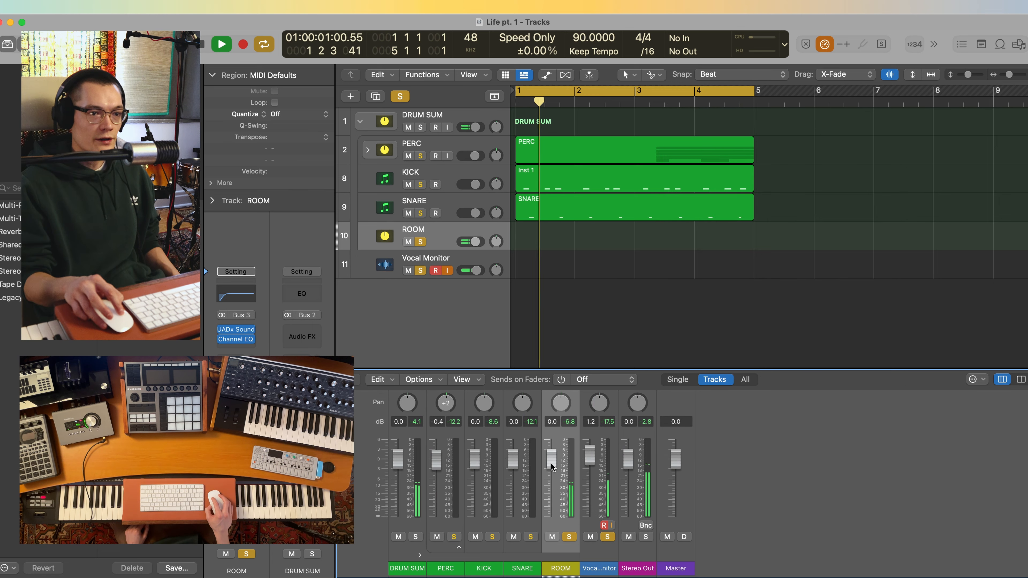
{"action": "left_click_drag", "start_coordinate": [552, 466], "coordinate": [552, 484]}
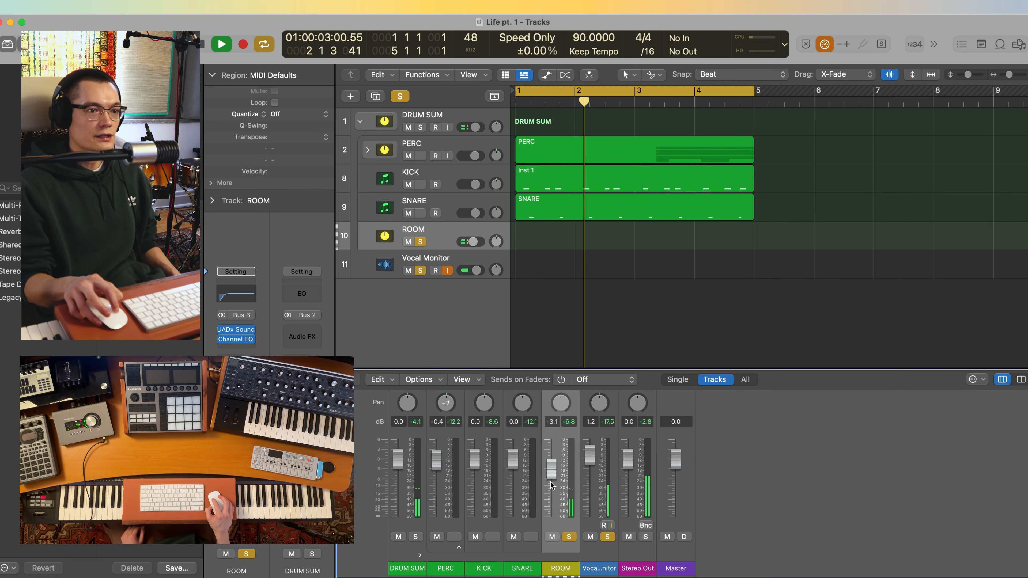
{"action": "key", "text": "ctrl+alt+super+s"}
Step: Collapse the DRUM SUM stack and insert the UADx Studer A800 Tape Recorder on its channel strip
{"action": "scroll", "coordinate": [485, 518], "scroll_direction": "up", "scroll_amount": 10}
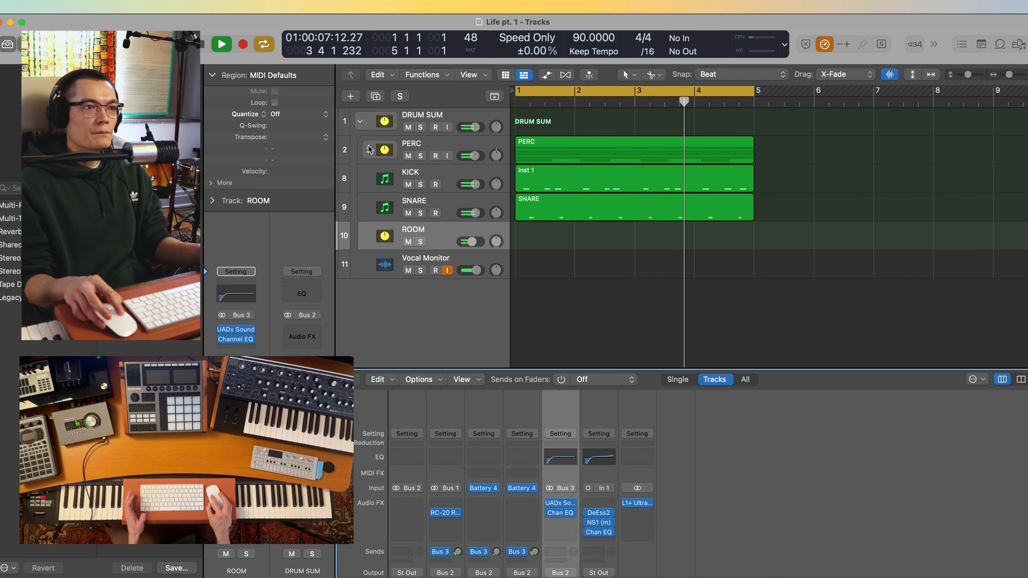
{"action": "left_click", "coordinate": [360, 123]}
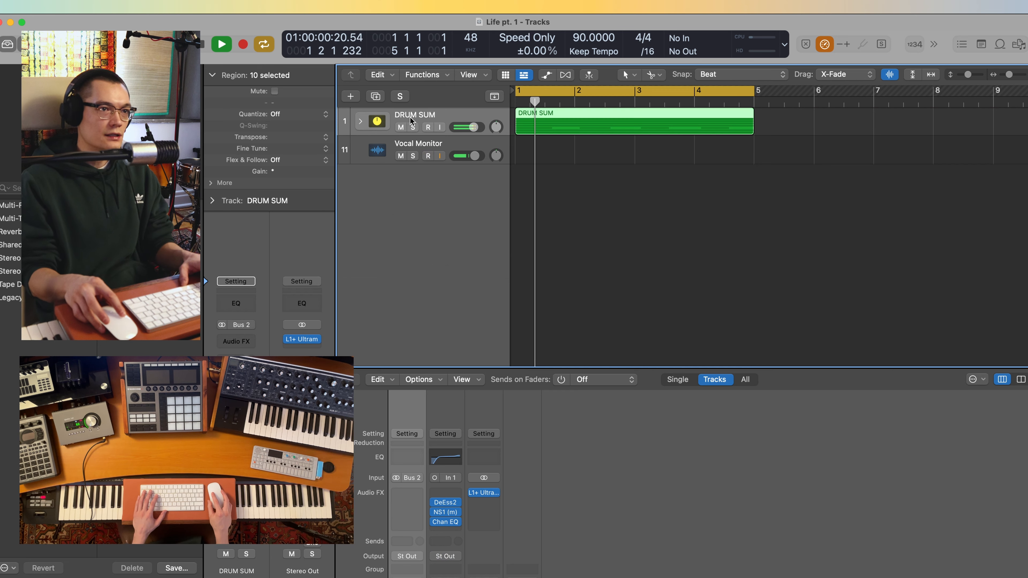
{"action": "scroll", "coordinate": [418, 438], "scroll_direction": "down", "scroll_amount": 5}
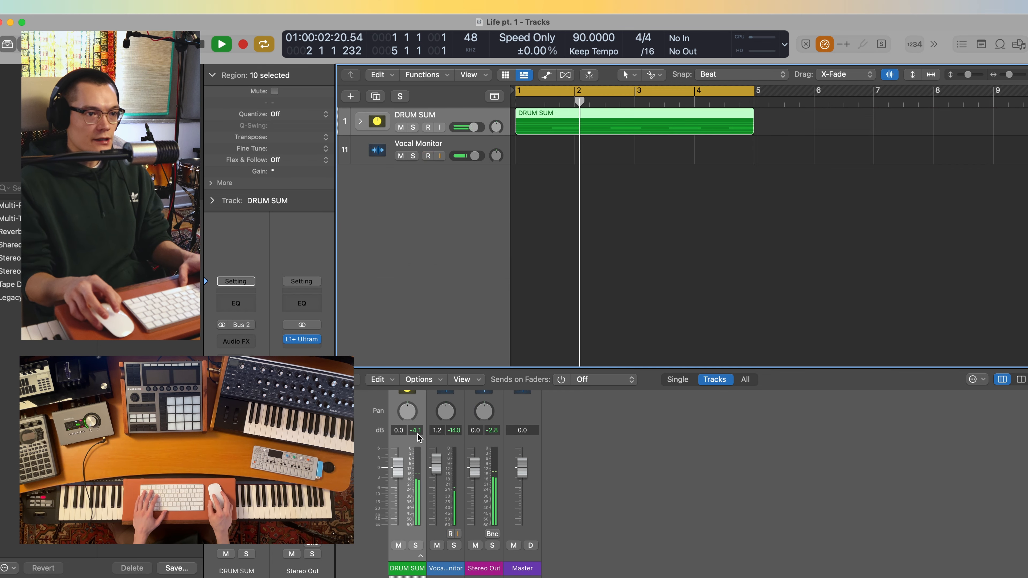
{"action": "scroll", "coordinate": [406, 498], "scroll_direction": "up", "scroll_amount": 5}
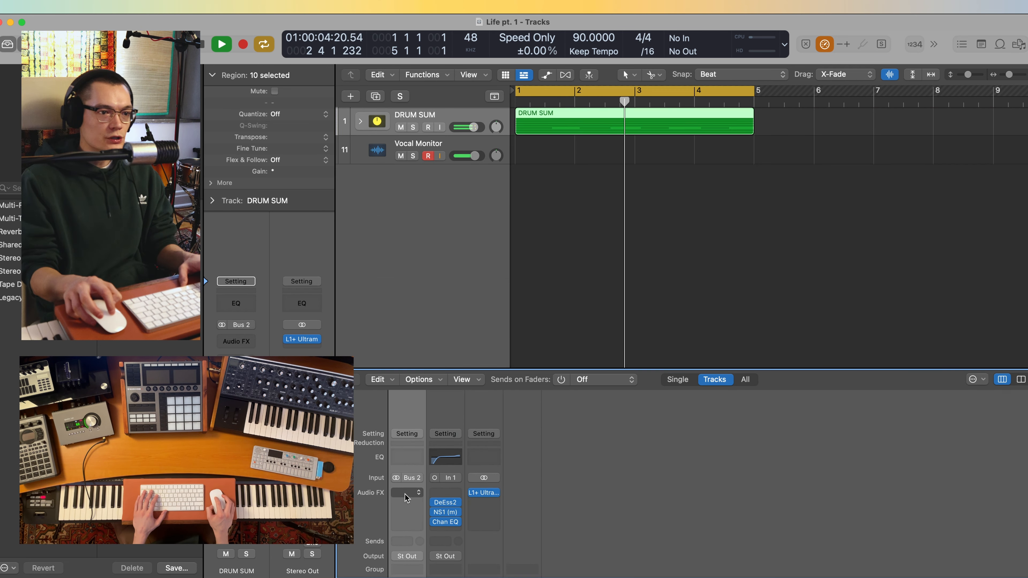
{"action": "left_click", "coordinate": [405, 494]}
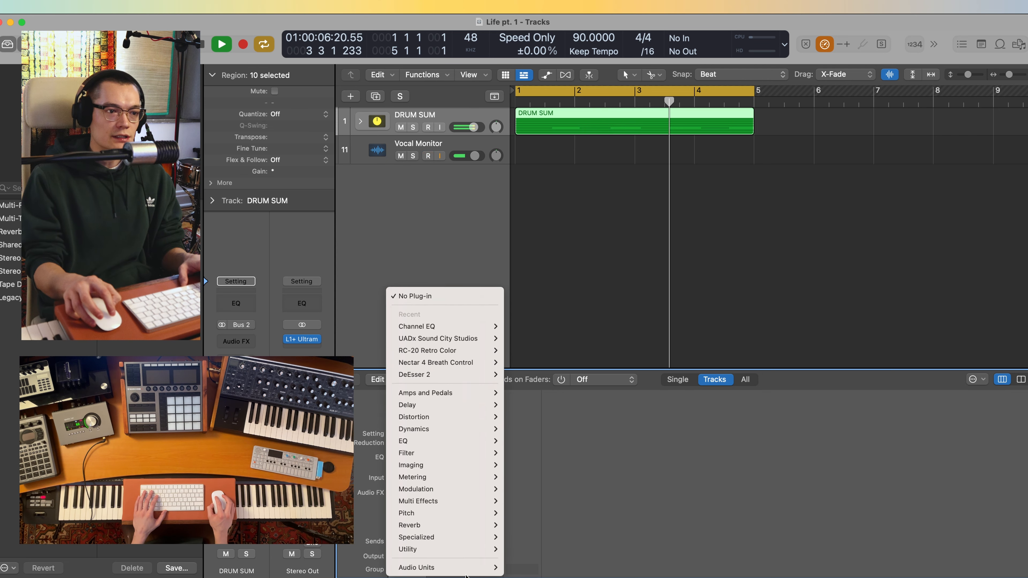
{"action": "mouse_move", "coordinate": [465, 567]}
{"action": "mouse_move", "coordinate": [567, 543]}
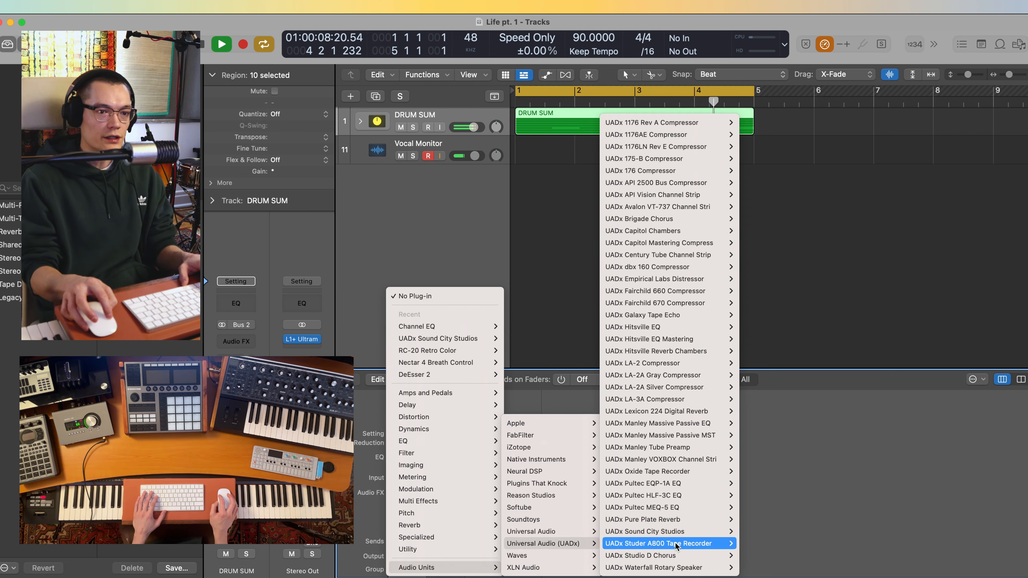
{"action": "mouse_move", "coordinate": [676, 545]}
{"action": "left_click", "coordinate": [756, 544]}
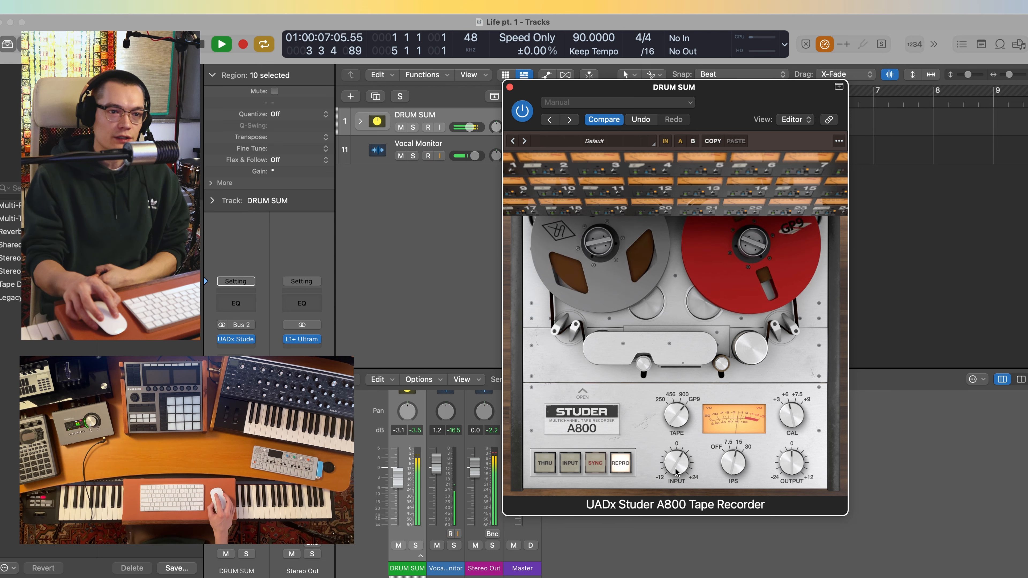
Step: Open the Studer A800's hidden calibration section and adjust the Repro EQ
{"action": "left_click", "coordinate": [581, 394]}
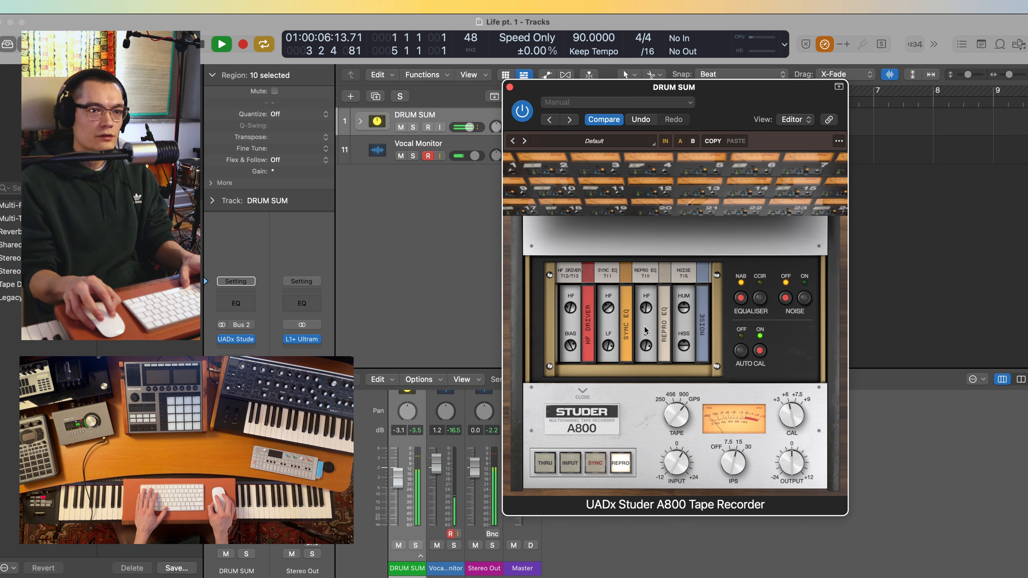
{"action": "left_click_drag", "start_coordinate": [642, 336], "coordinate": [640, 351]}
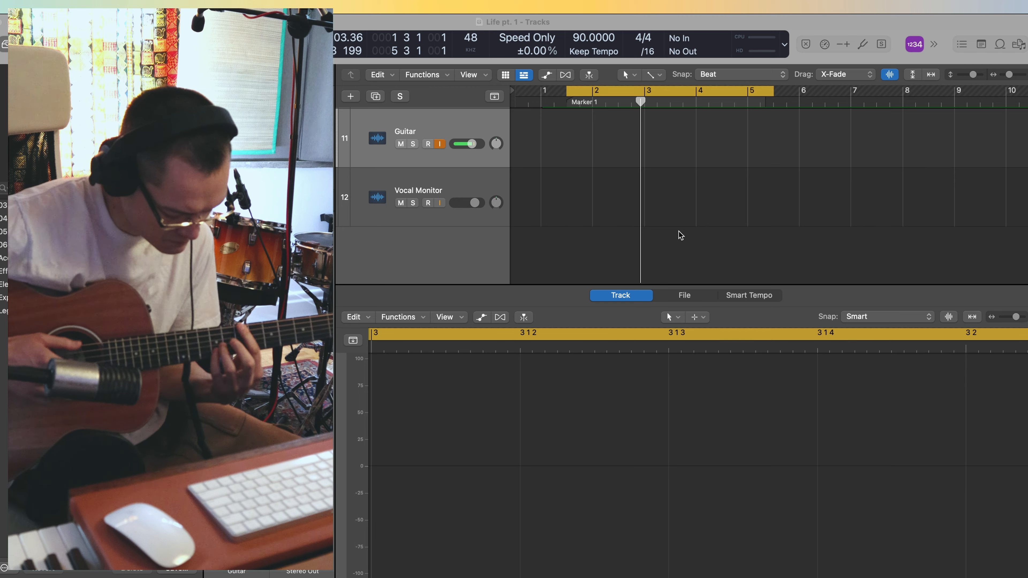
Step: Record an acoustic guitar part on the Guitar track and toggle record enable on the Vocal Monitor track
{"action": "left_click", "coordinate": [768, 154]}
{"action": "key", "text": "r"}
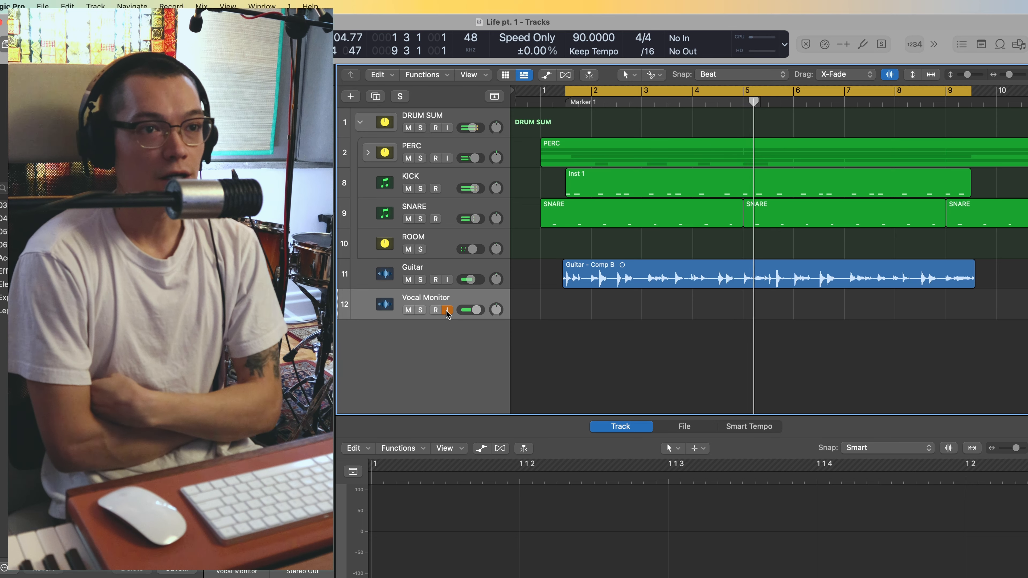
{"action": "left_click", "coordinate": [435, 310]}
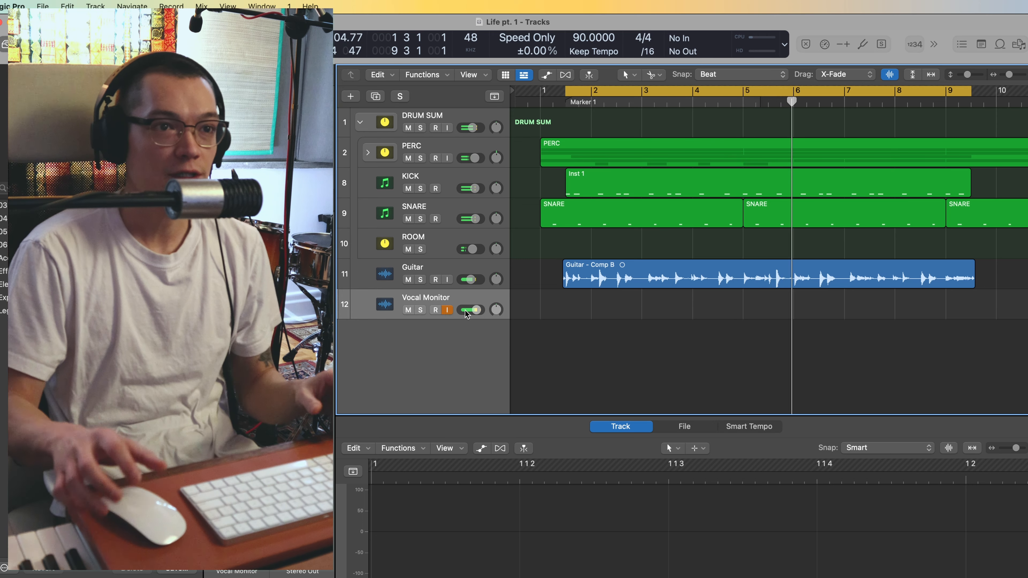